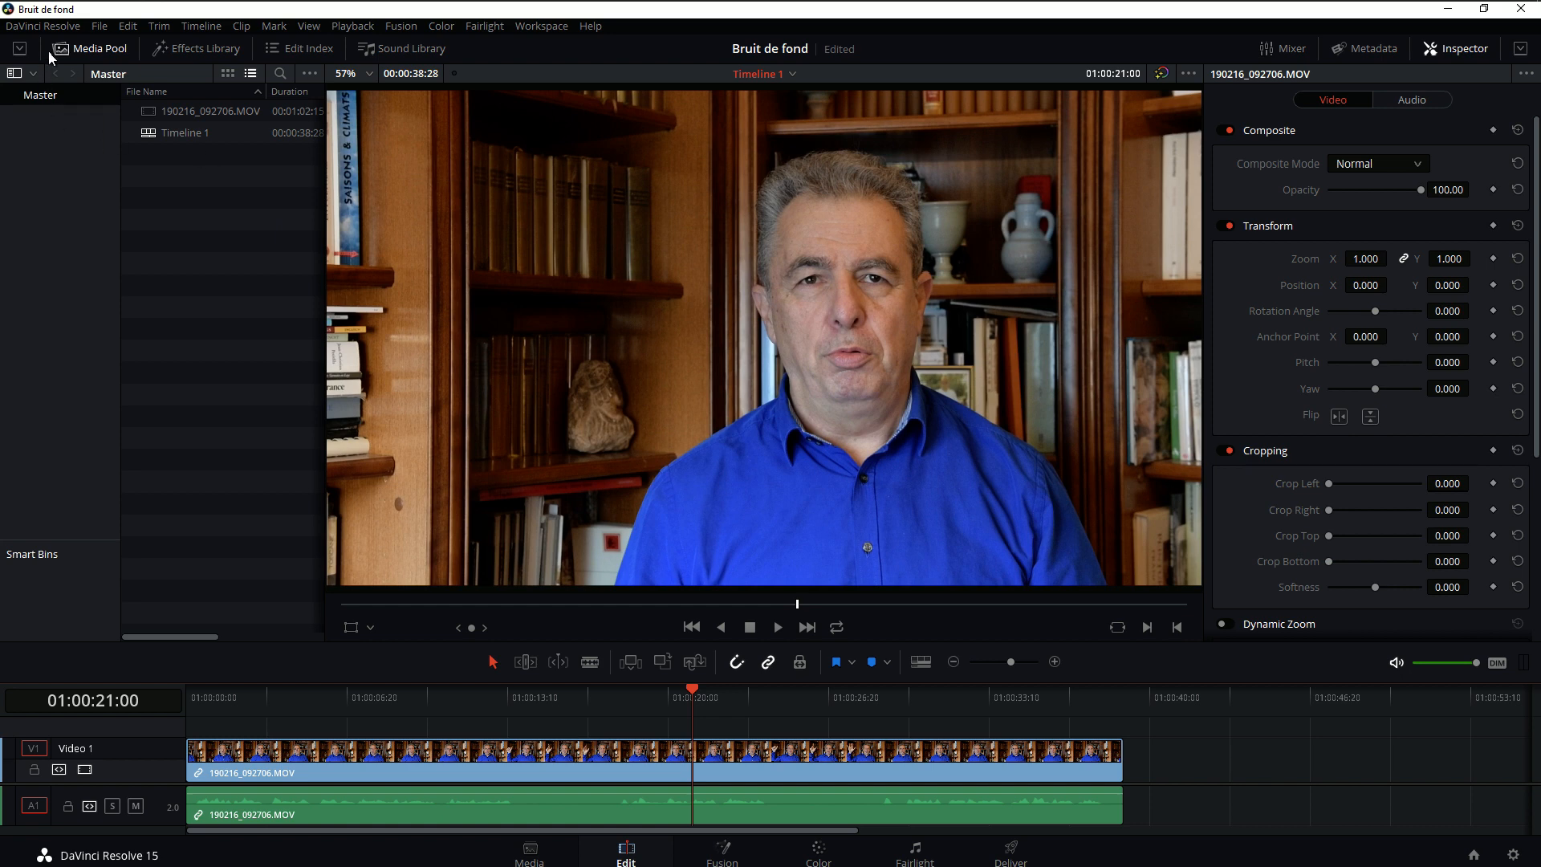
- Browse the effects library to the FairlightFX audio effects and apply Noise Reduction to the audio clip on A1
left_click(196, 50)
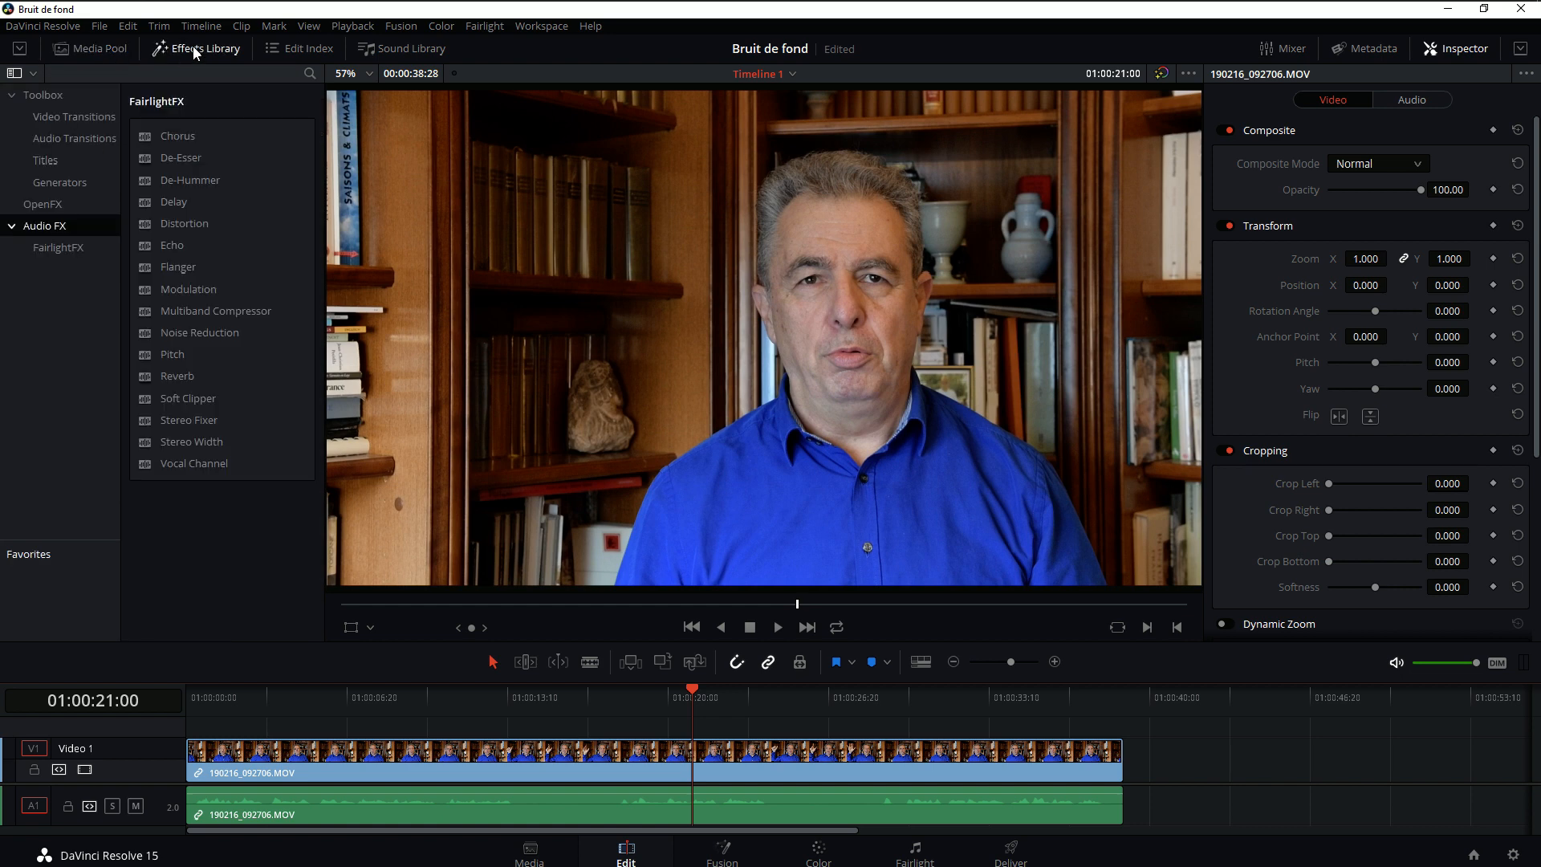
left_click(52, 95)
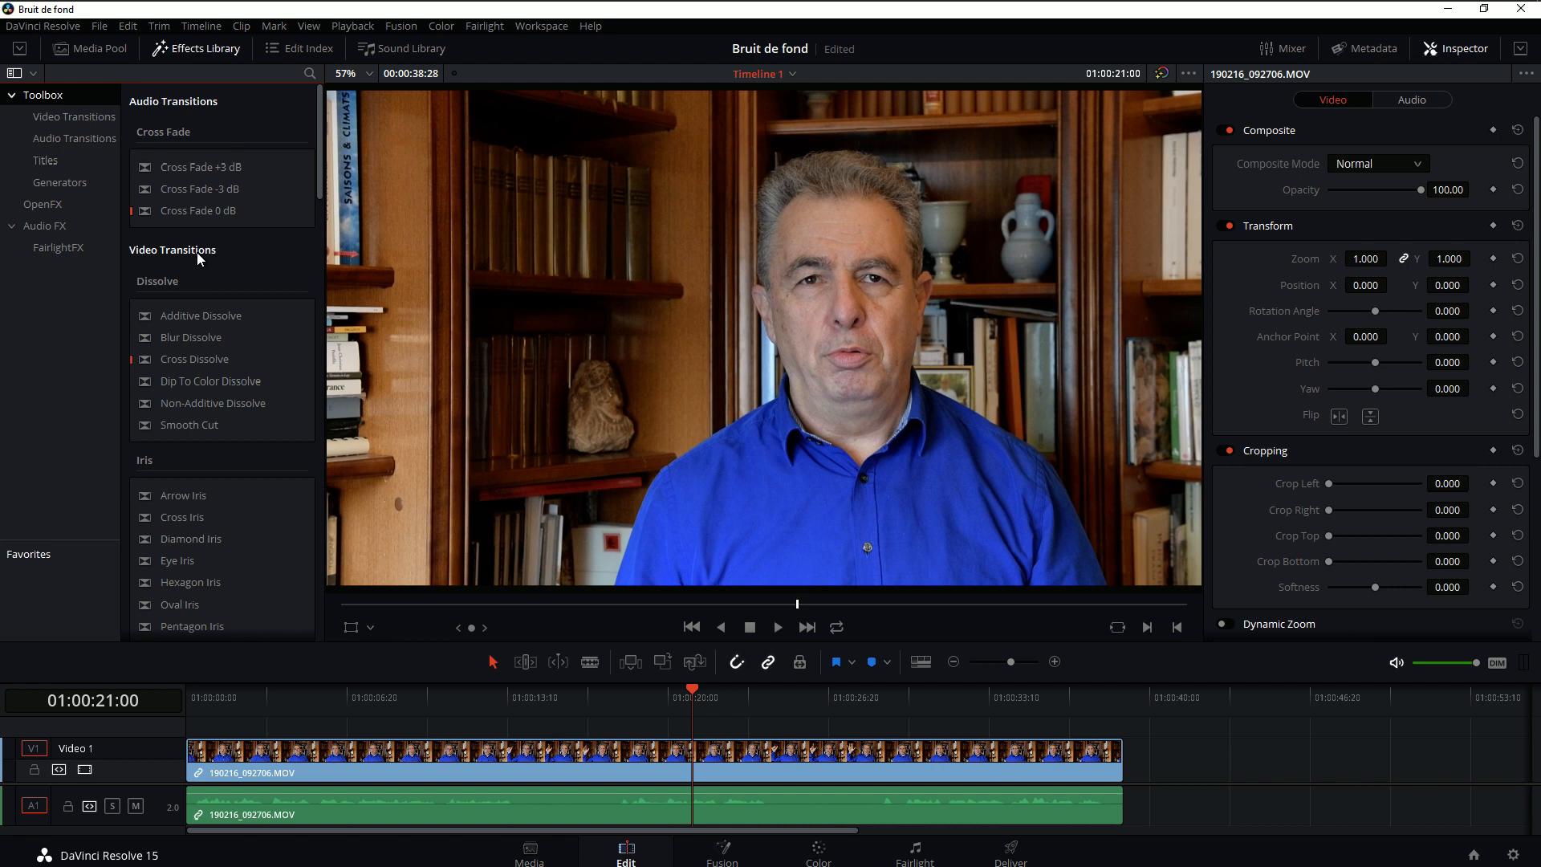
scroll(189, 482, "down", 2)
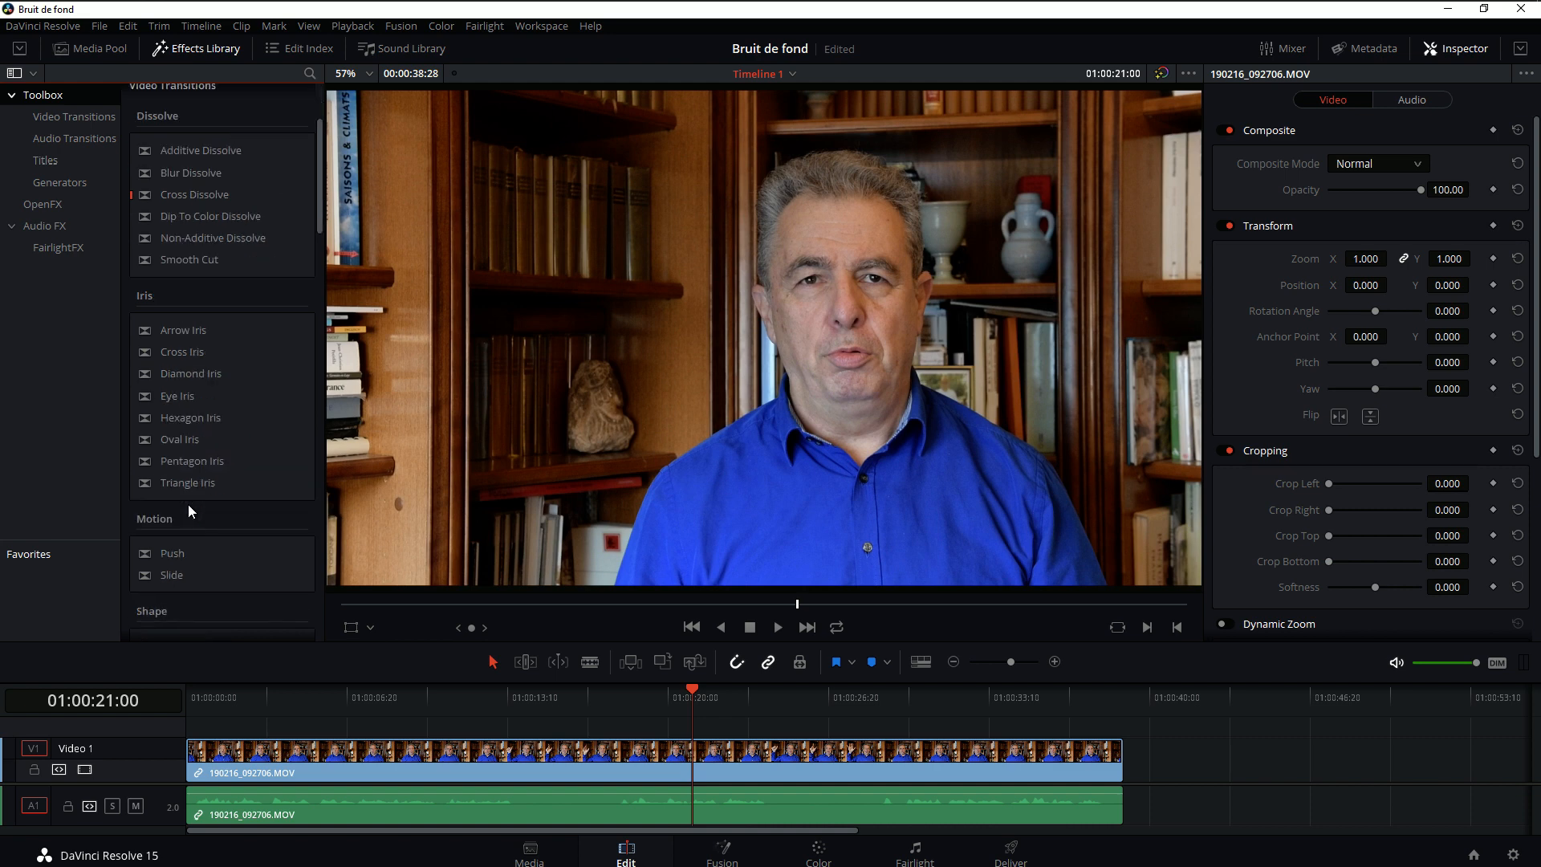
left_click(45, 161)
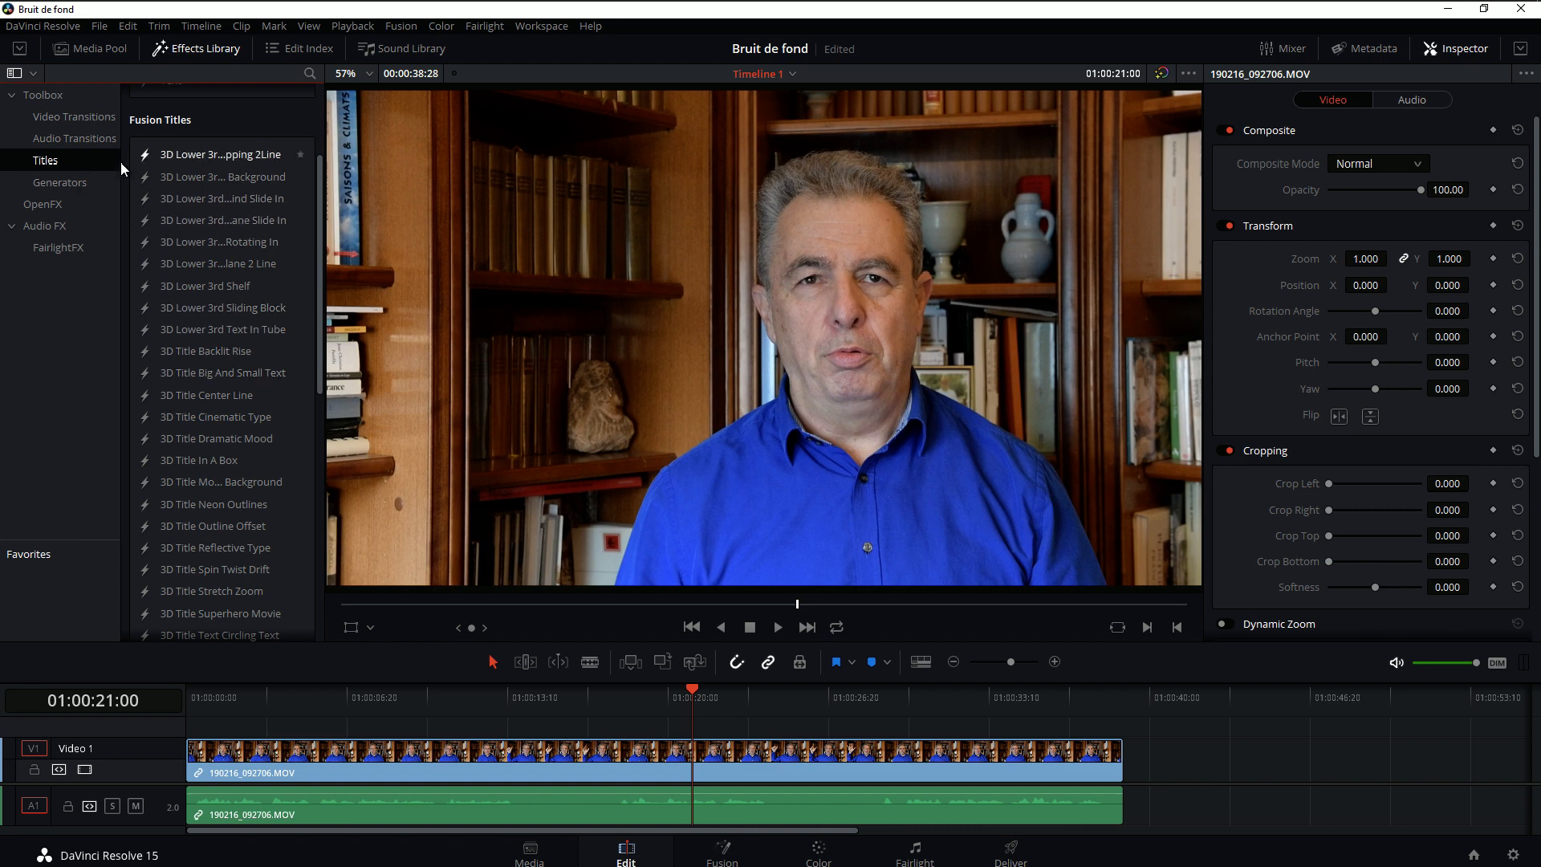
left_click(44, 228)
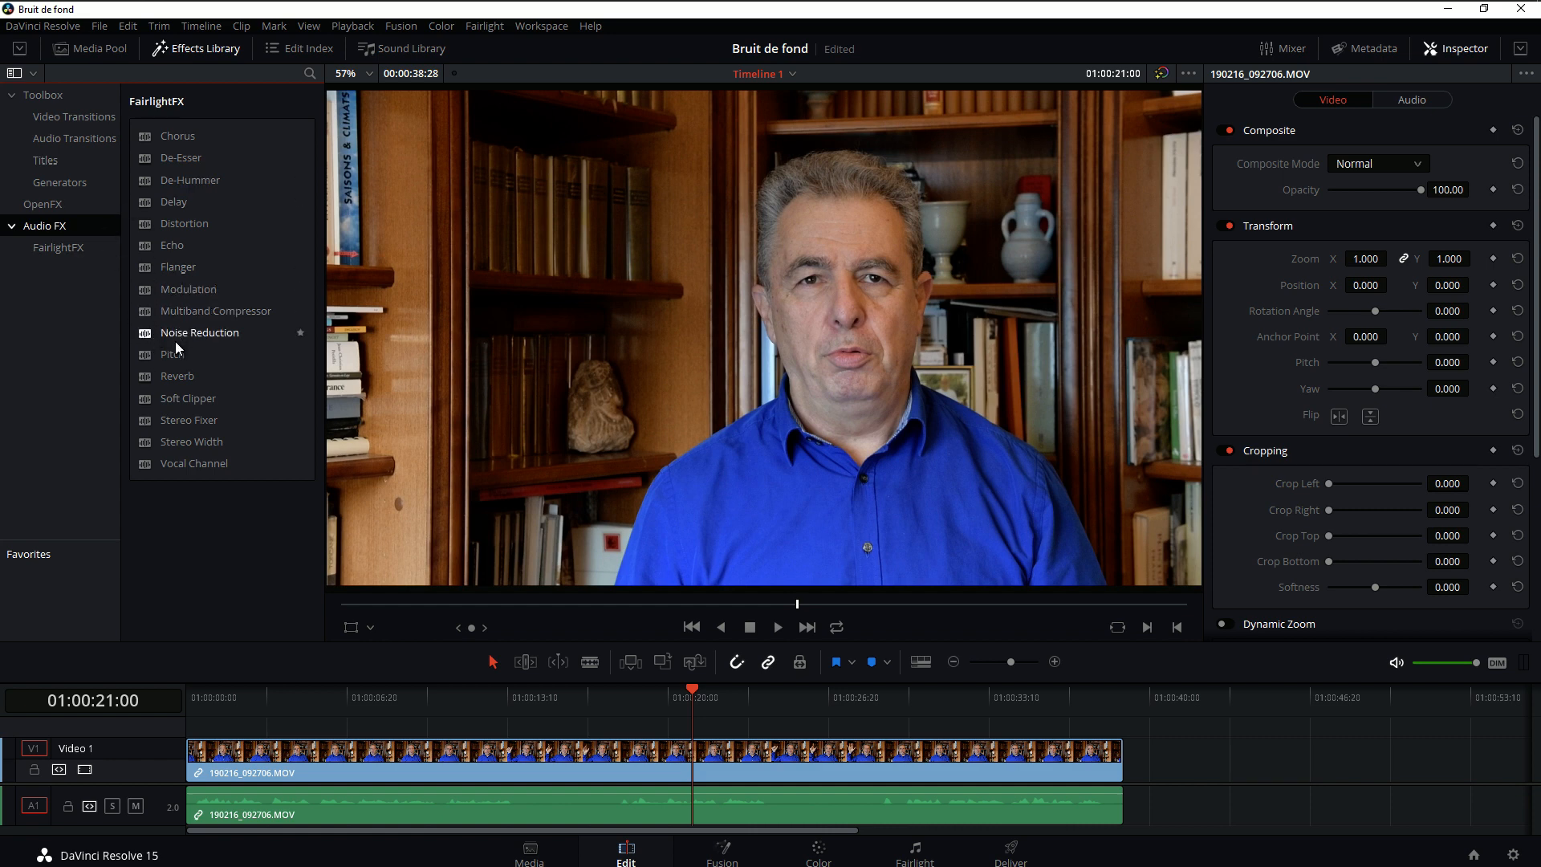
left_click(219, 332)
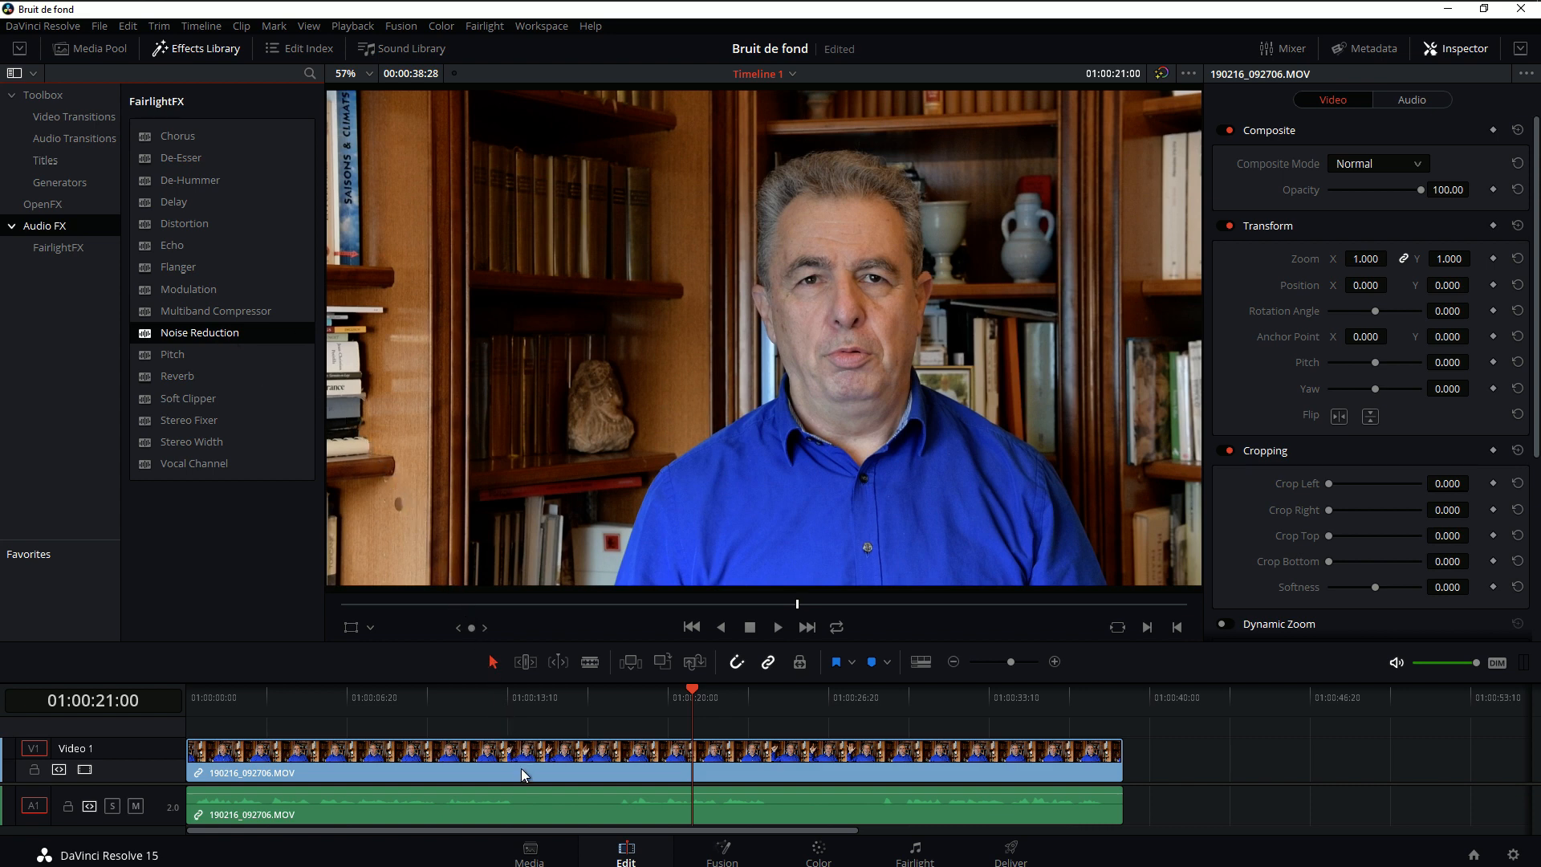
left_click_drag(522, 769, 530, 794)
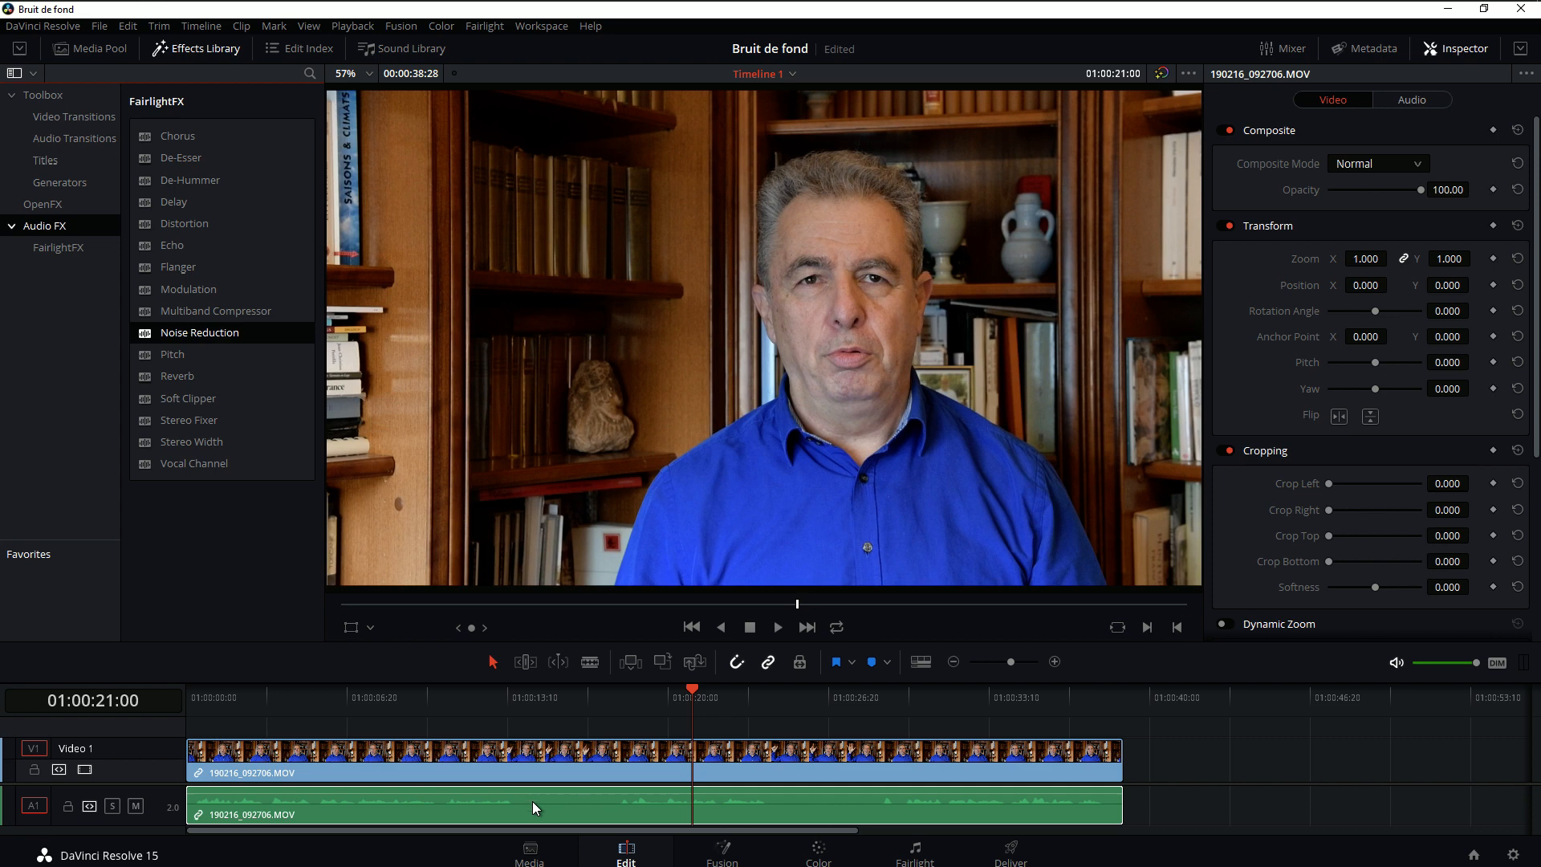
left_click_drag(532, 801, 531, 801)
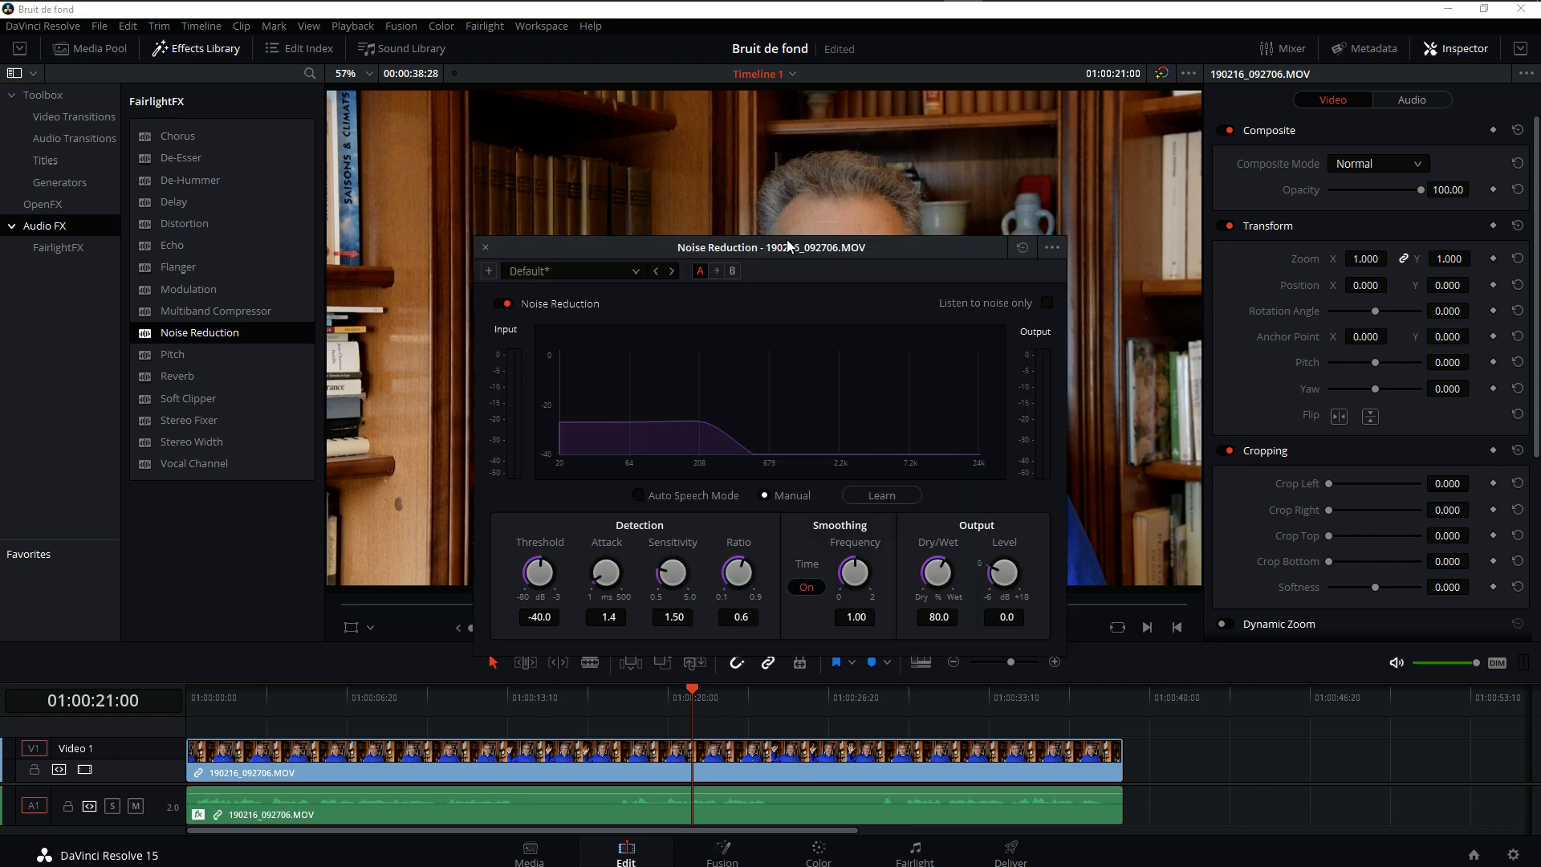
- Set the Noise Reduction effect to Auto Speech Mode and bypass it, with its window moved up clear of the timeline
left_click_drag(780, 254, 801, 133)
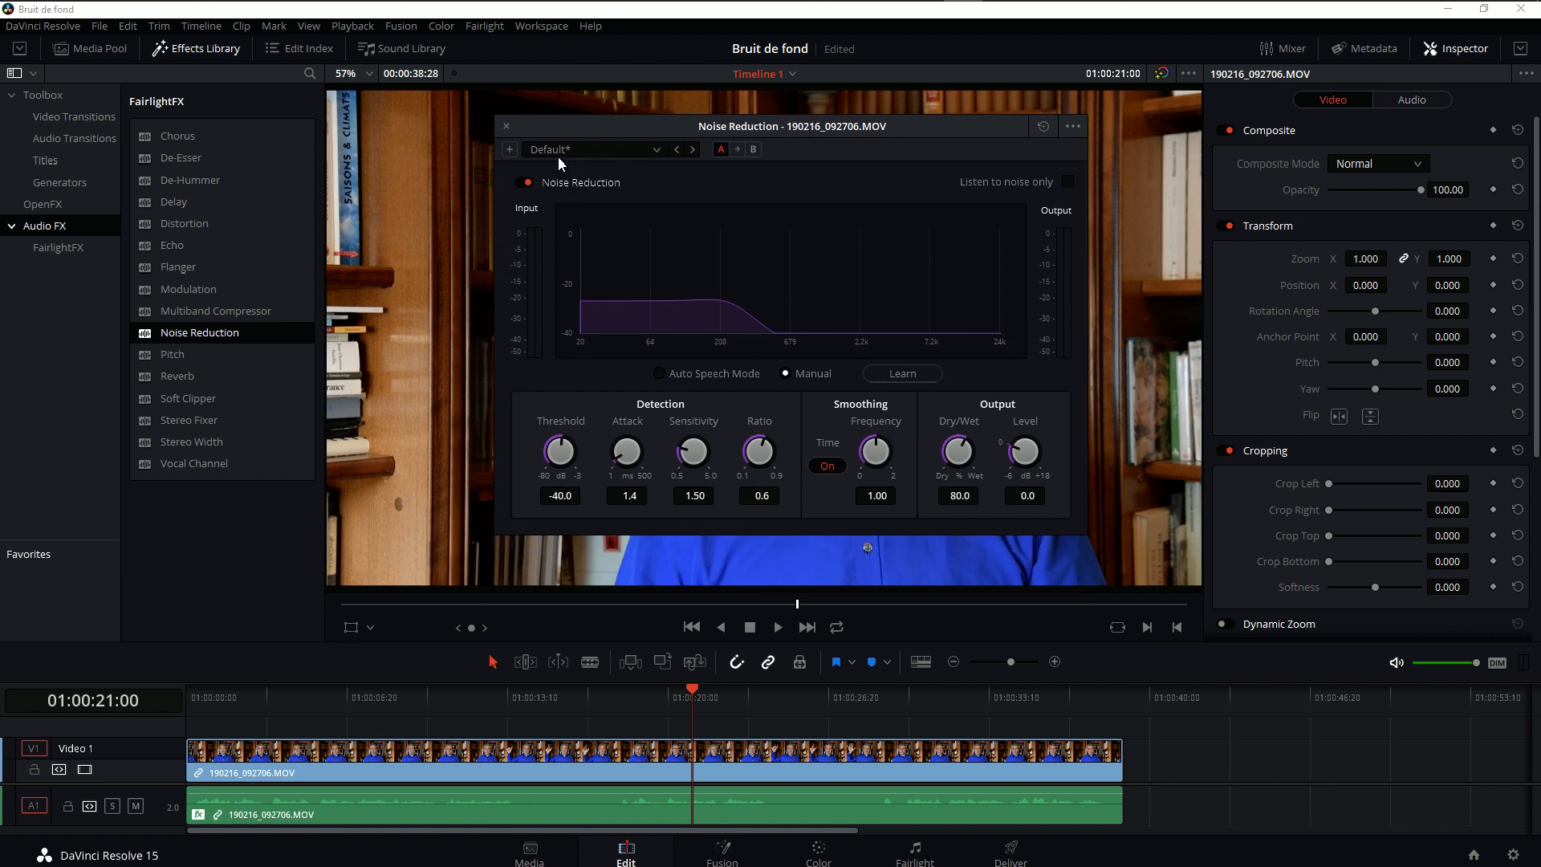
left_click(527, 183)
left_click(527, 183)
left_click(659, 374)
- Raise the clip volume to 10.78 and play the clip from 01:00:13:18 with noise reduction bypassed
left_click_drag(693, 695, 514, 705)
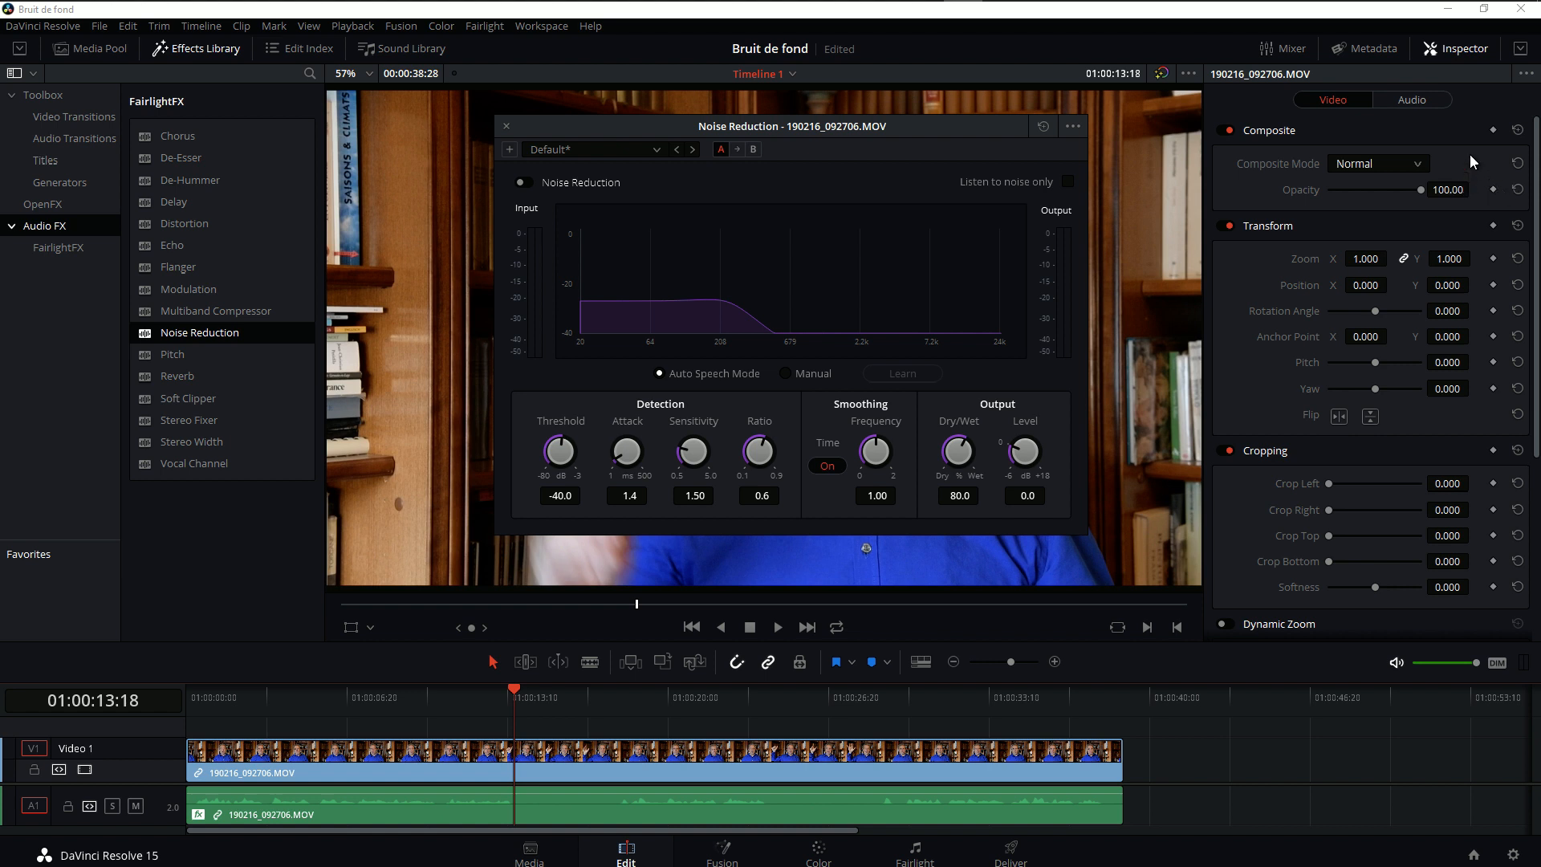
left_click(1412, 99)
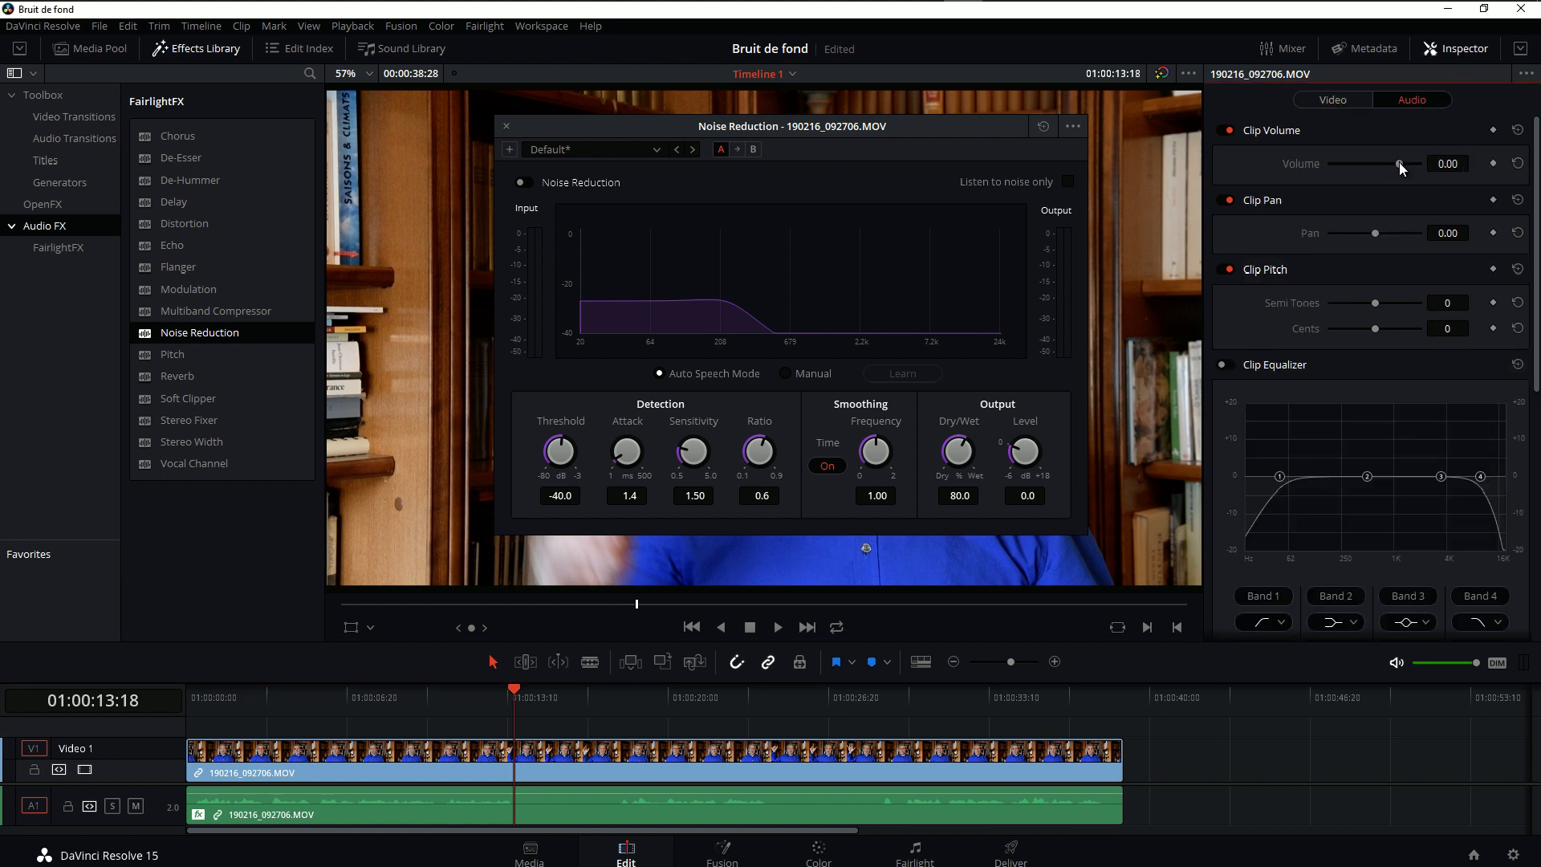
left_click_drag(1399, 162, 1406, 163)
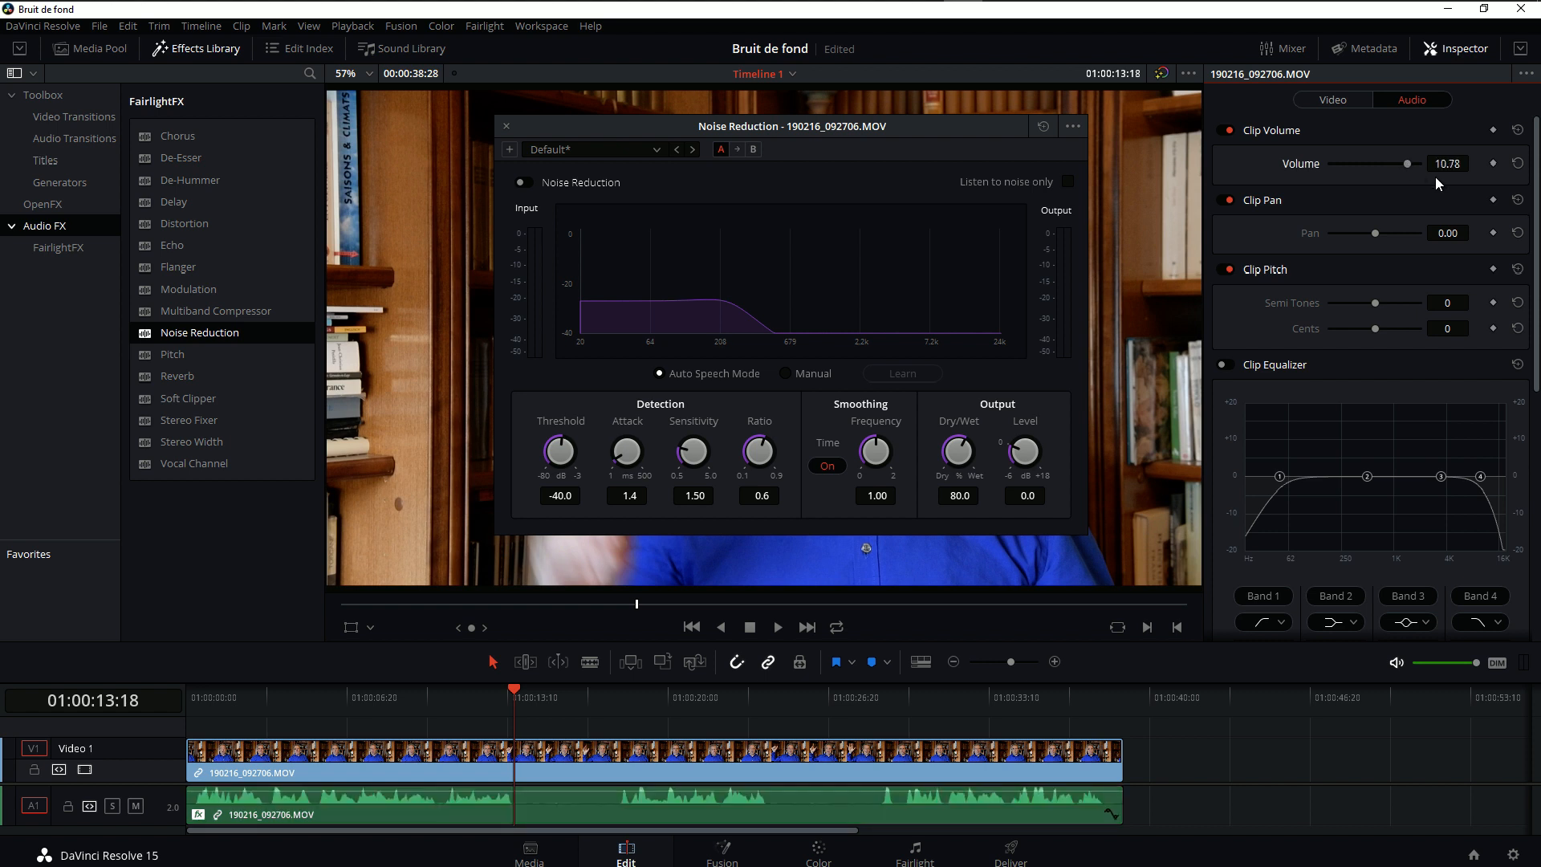
left_click(772, 630)
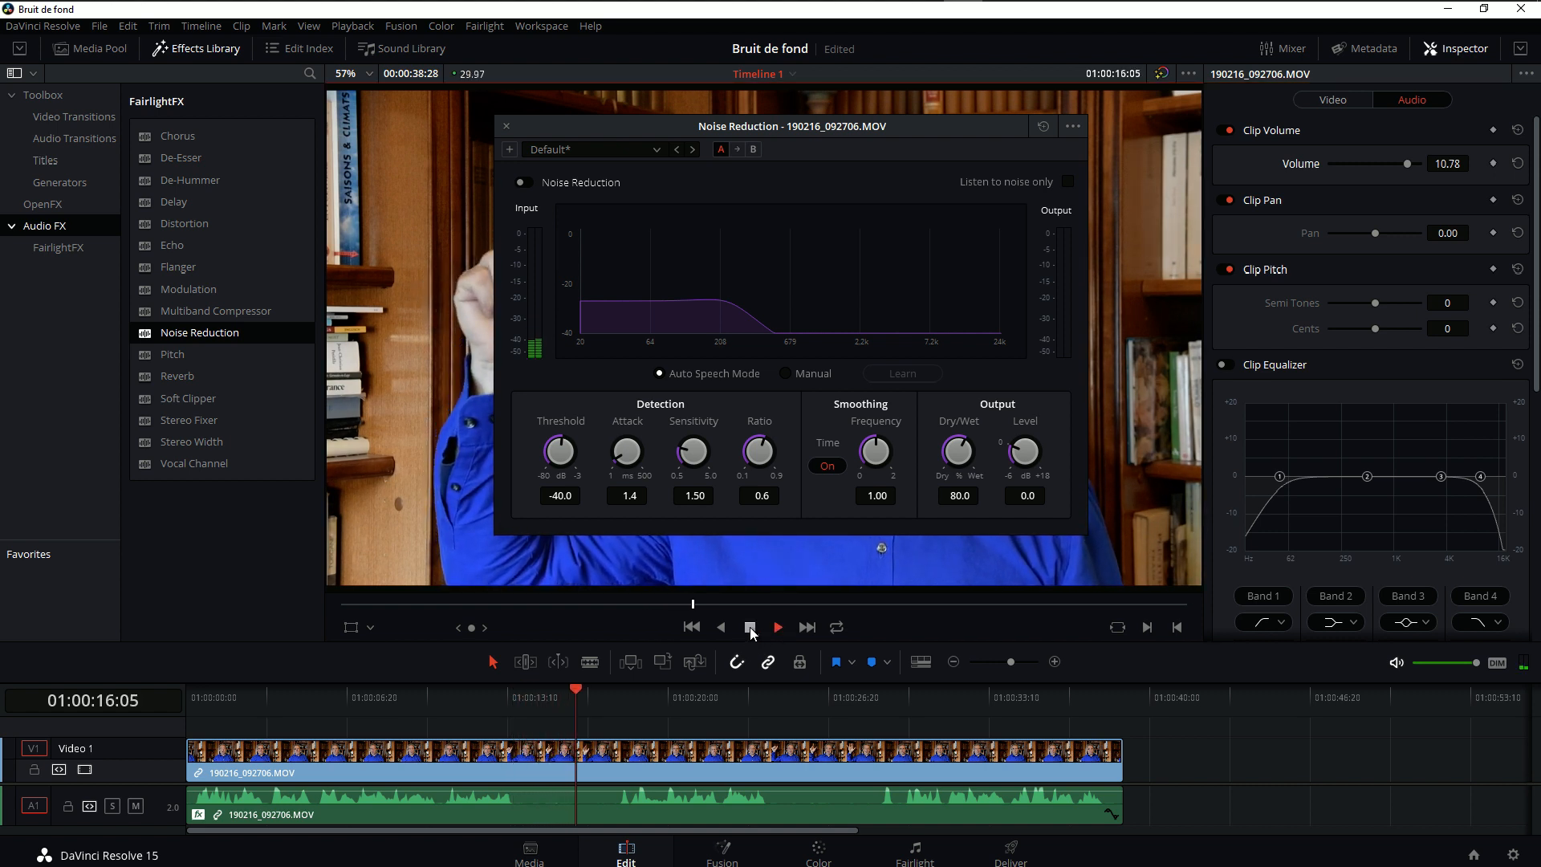
left_click(751, 628)
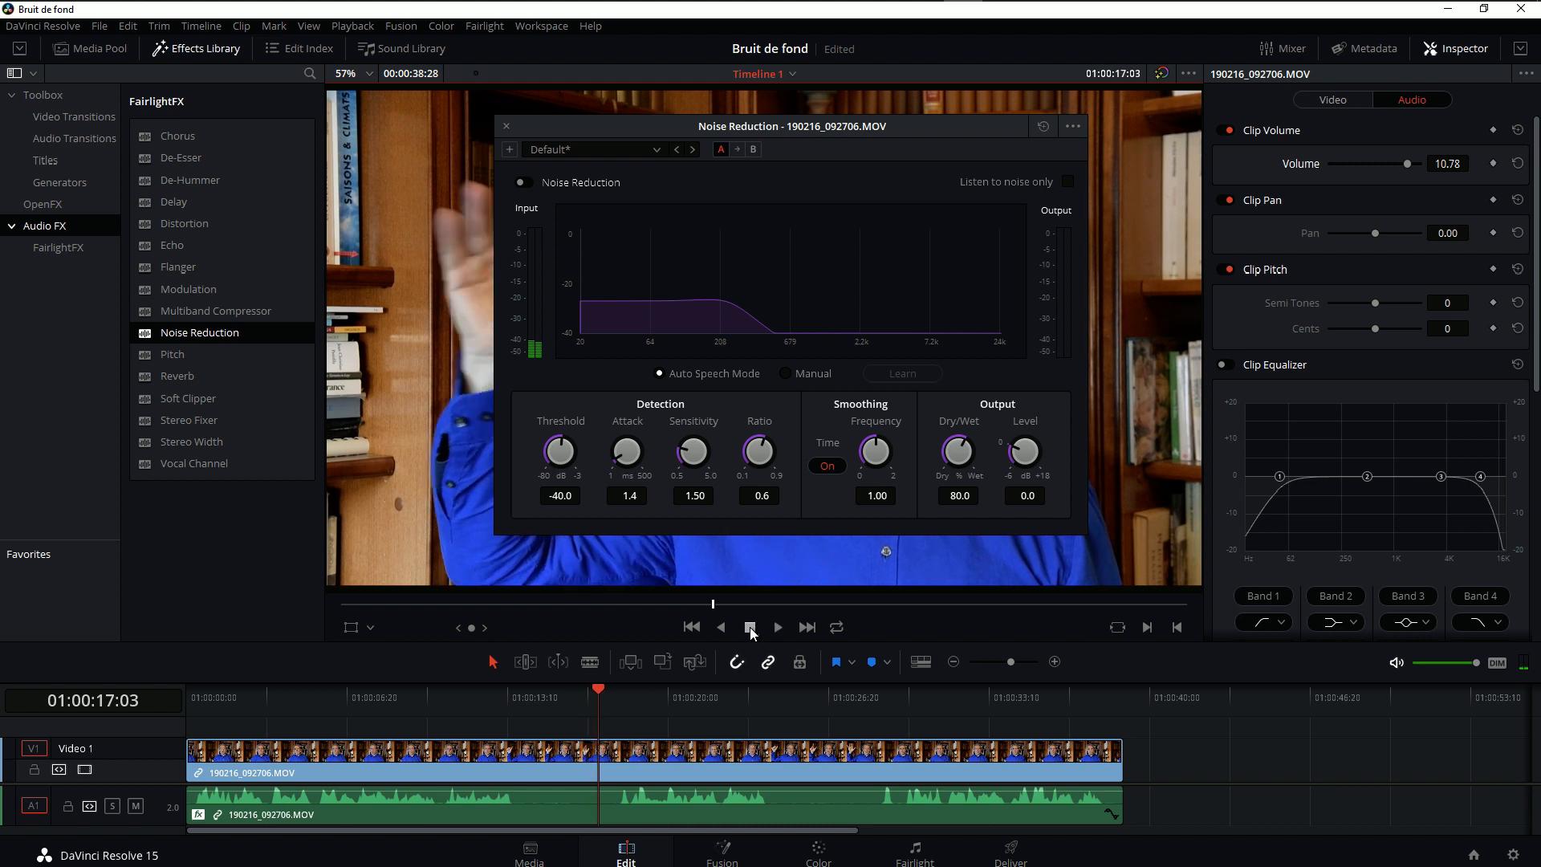
- Turn Noise Reduction back on, replay the clip from 01:00:13:23, and close the effect's window
left_click(525, 183)
left_click(518, 706)
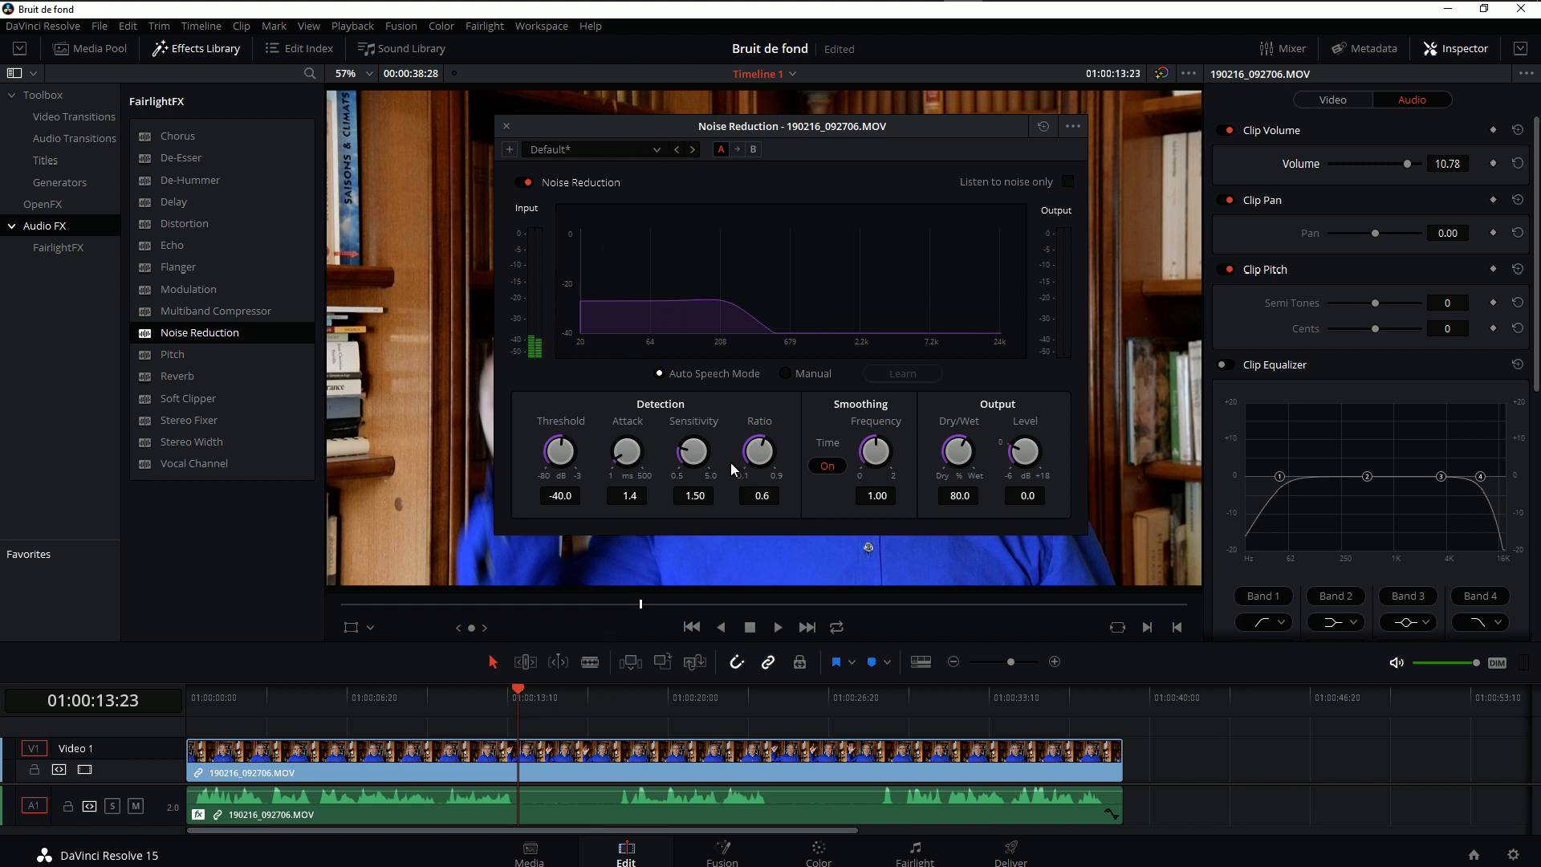
left_click(778, 628)
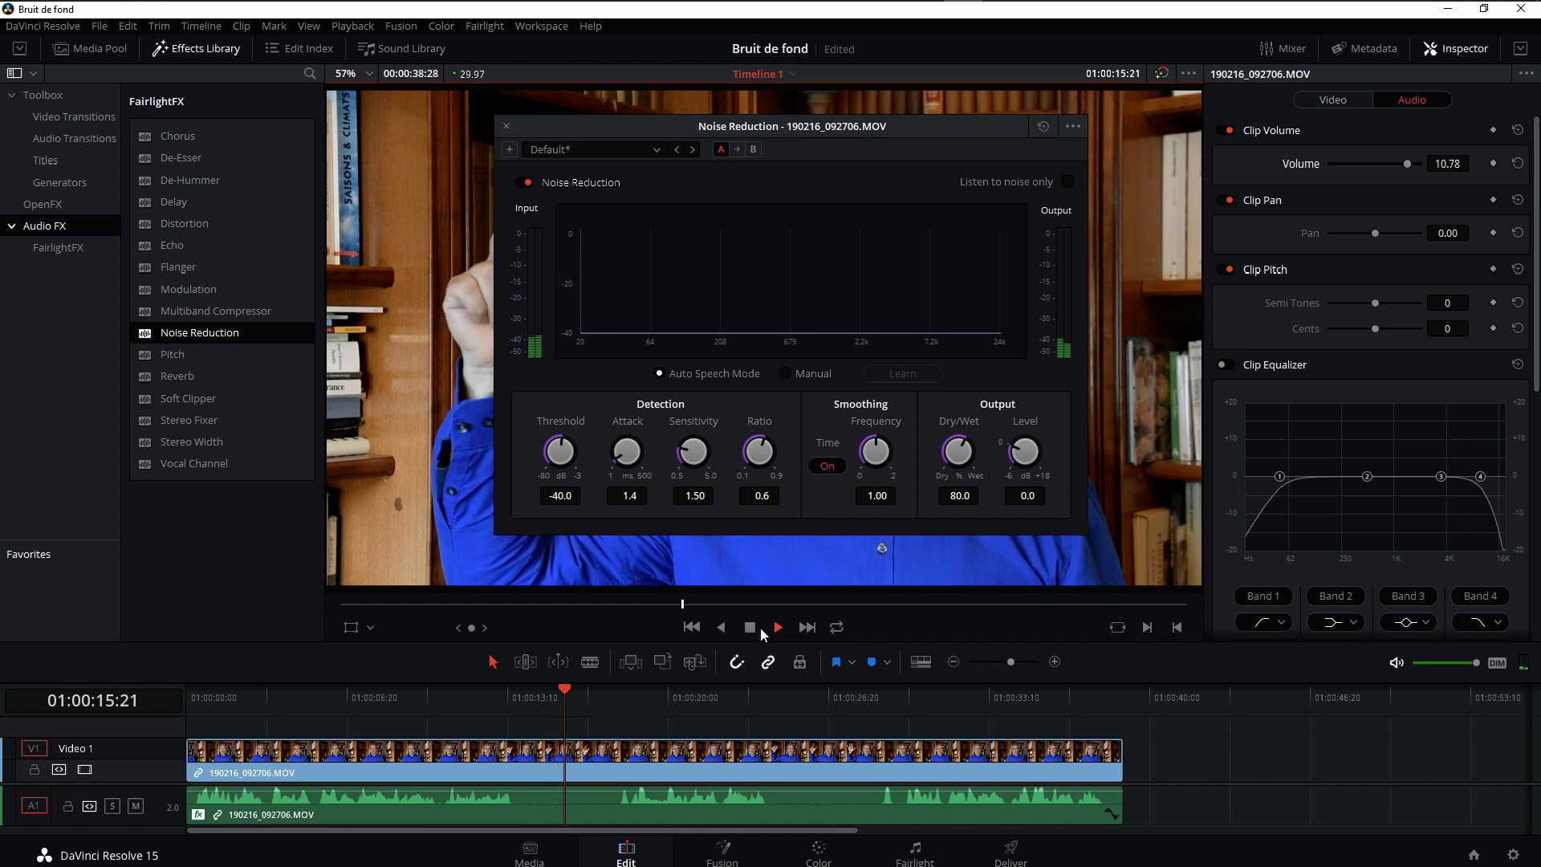
left_click(749, 629)
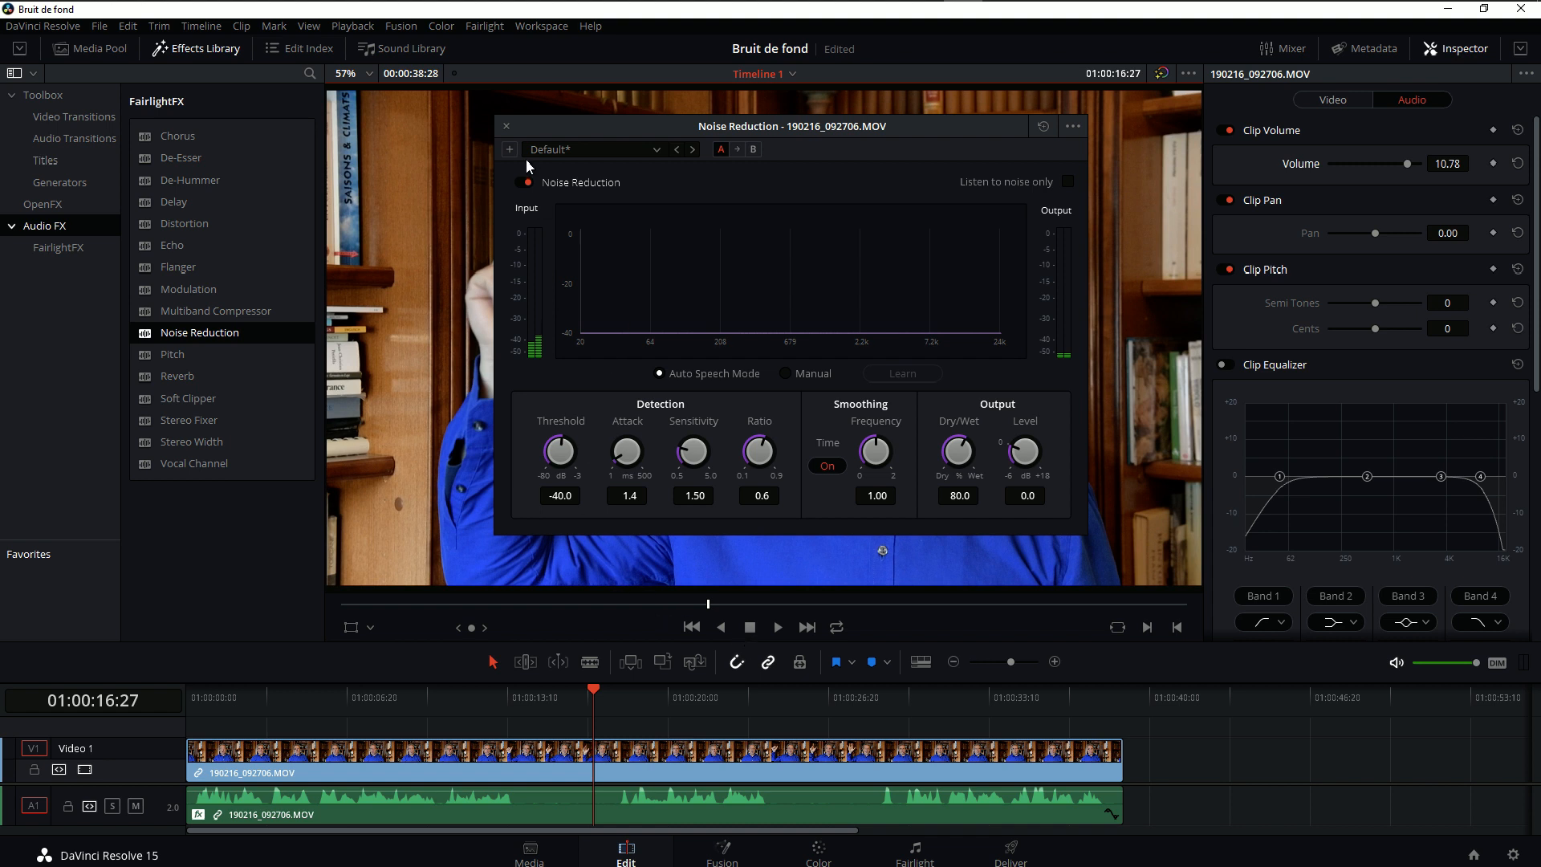
left_click(505, 127)
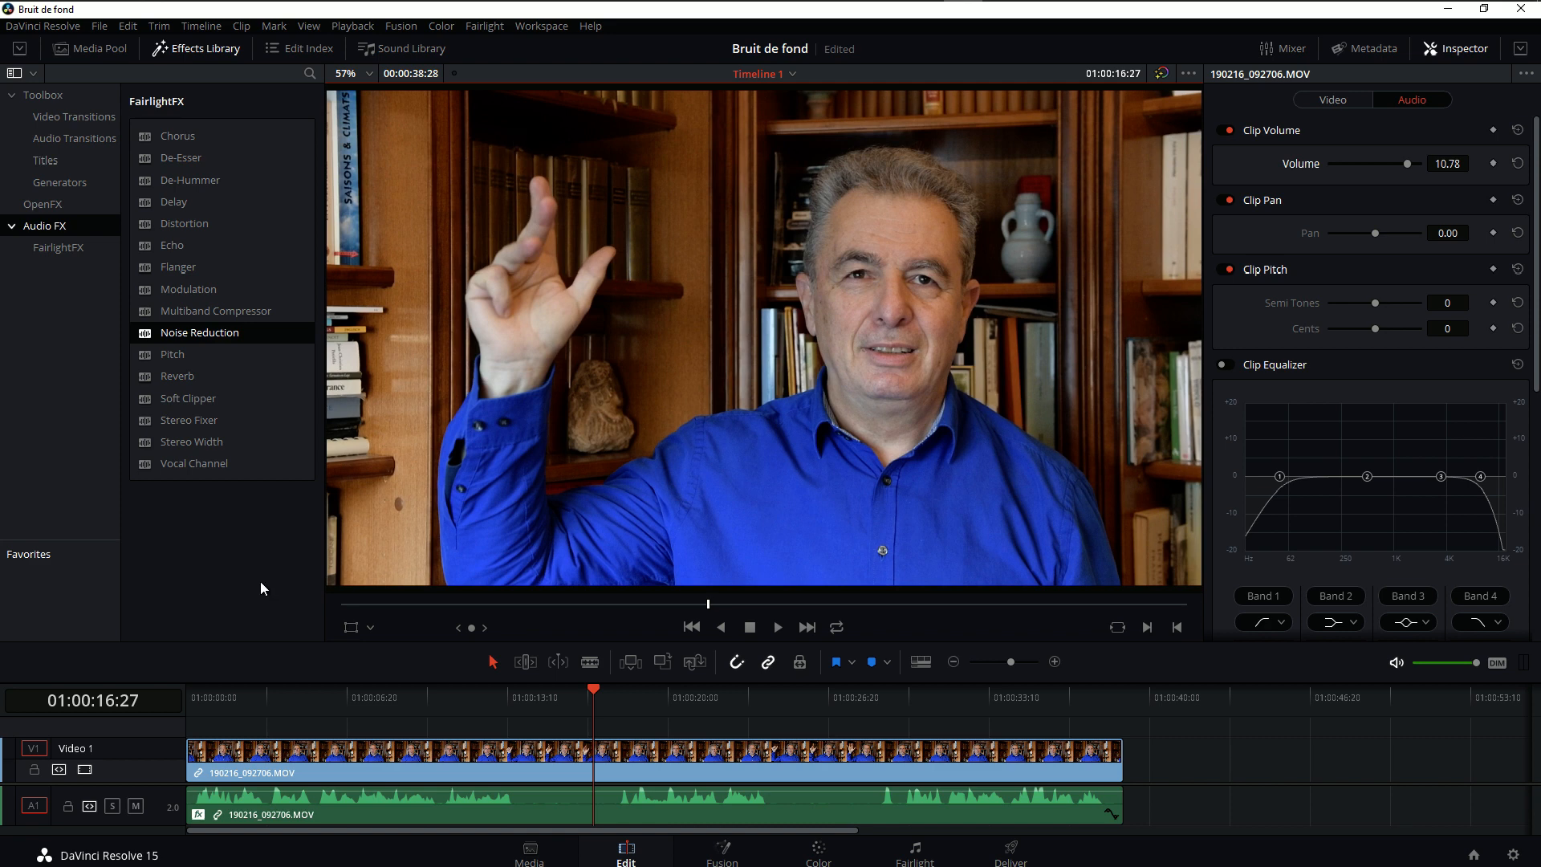
- Reset the clip volume to its default and bring the clip's Noise Reduction parameters into view
left_click(773, 818)
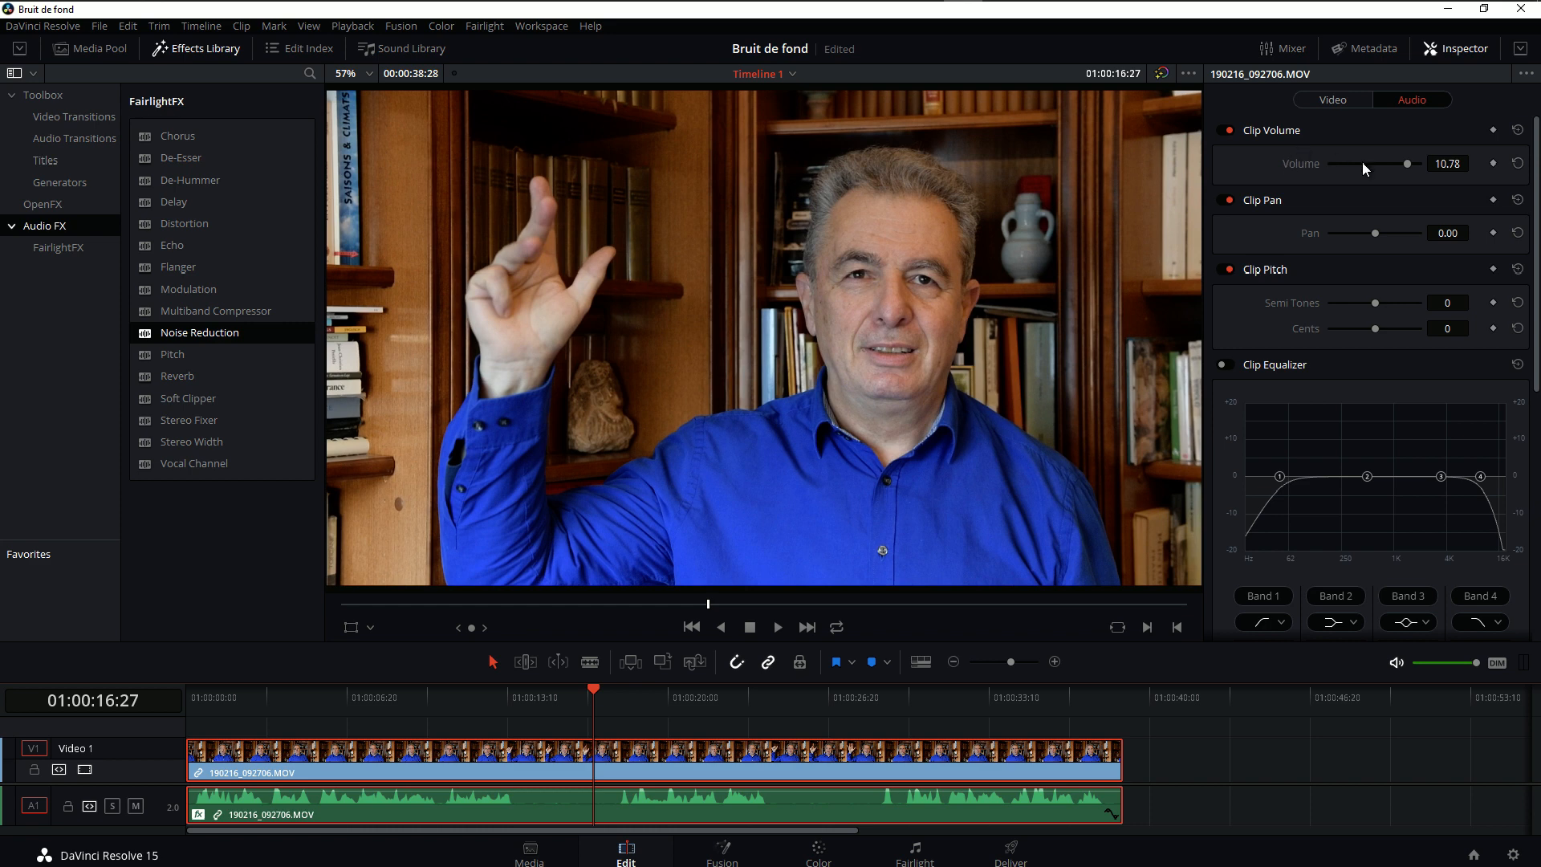
left_click(1517, 162)
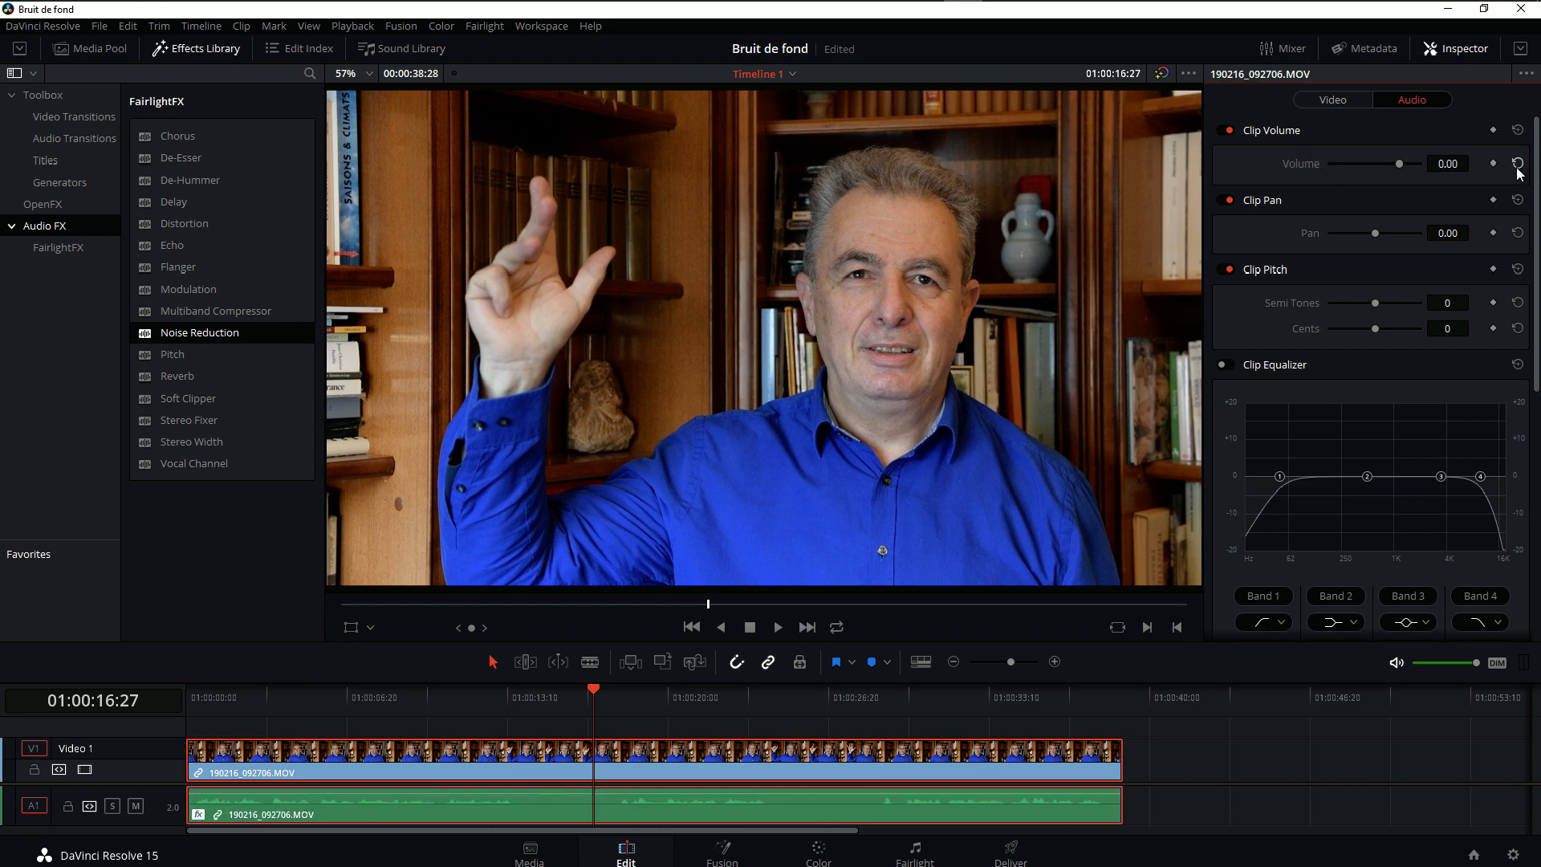
scroll(1538, 235, "down", 5)
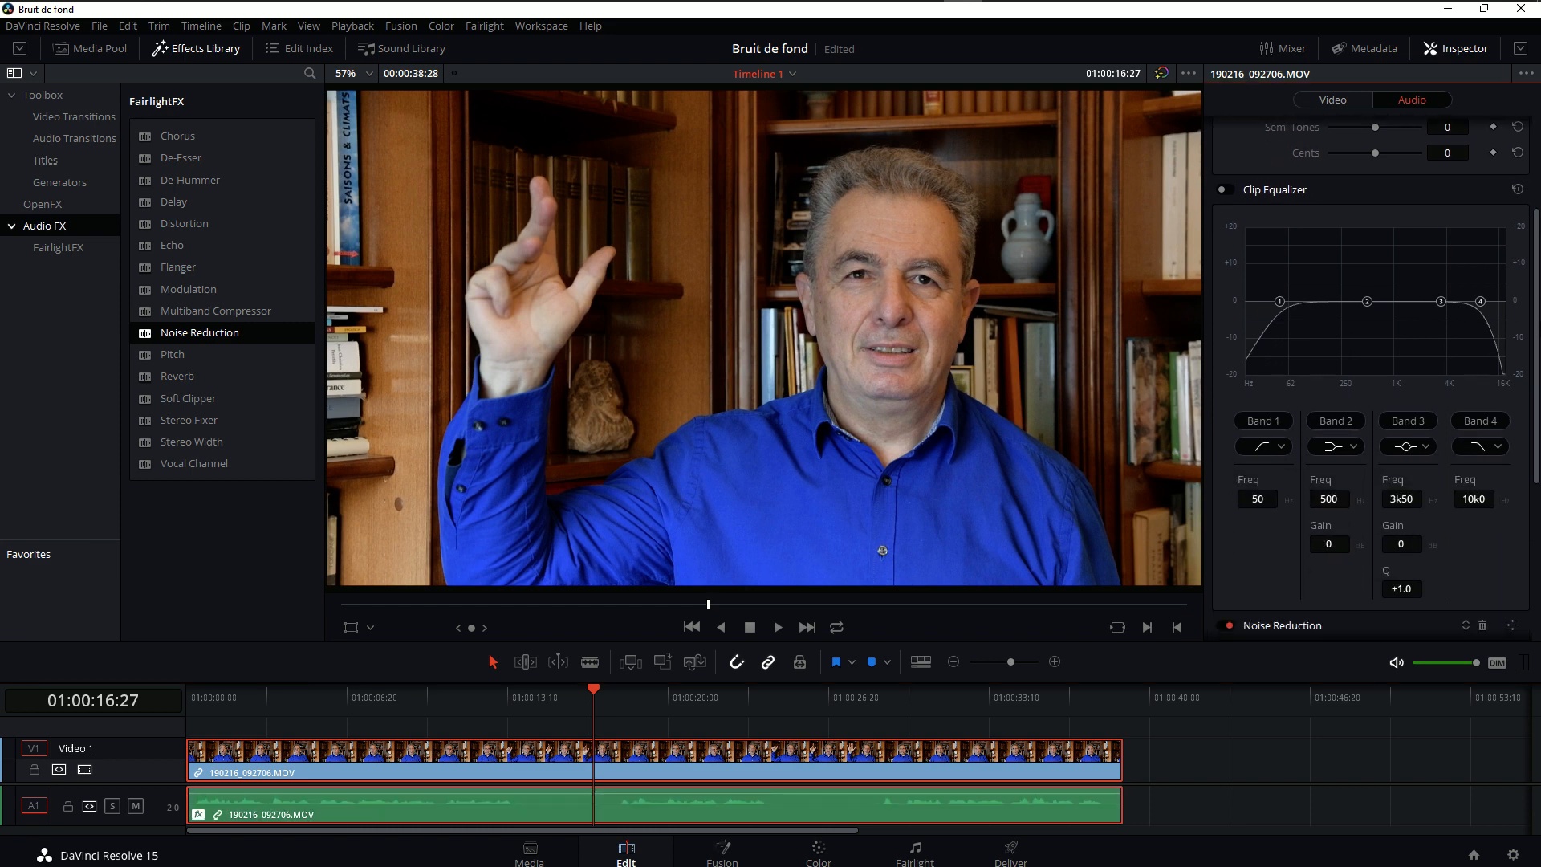
scroll(1465, 301, "down", 1)
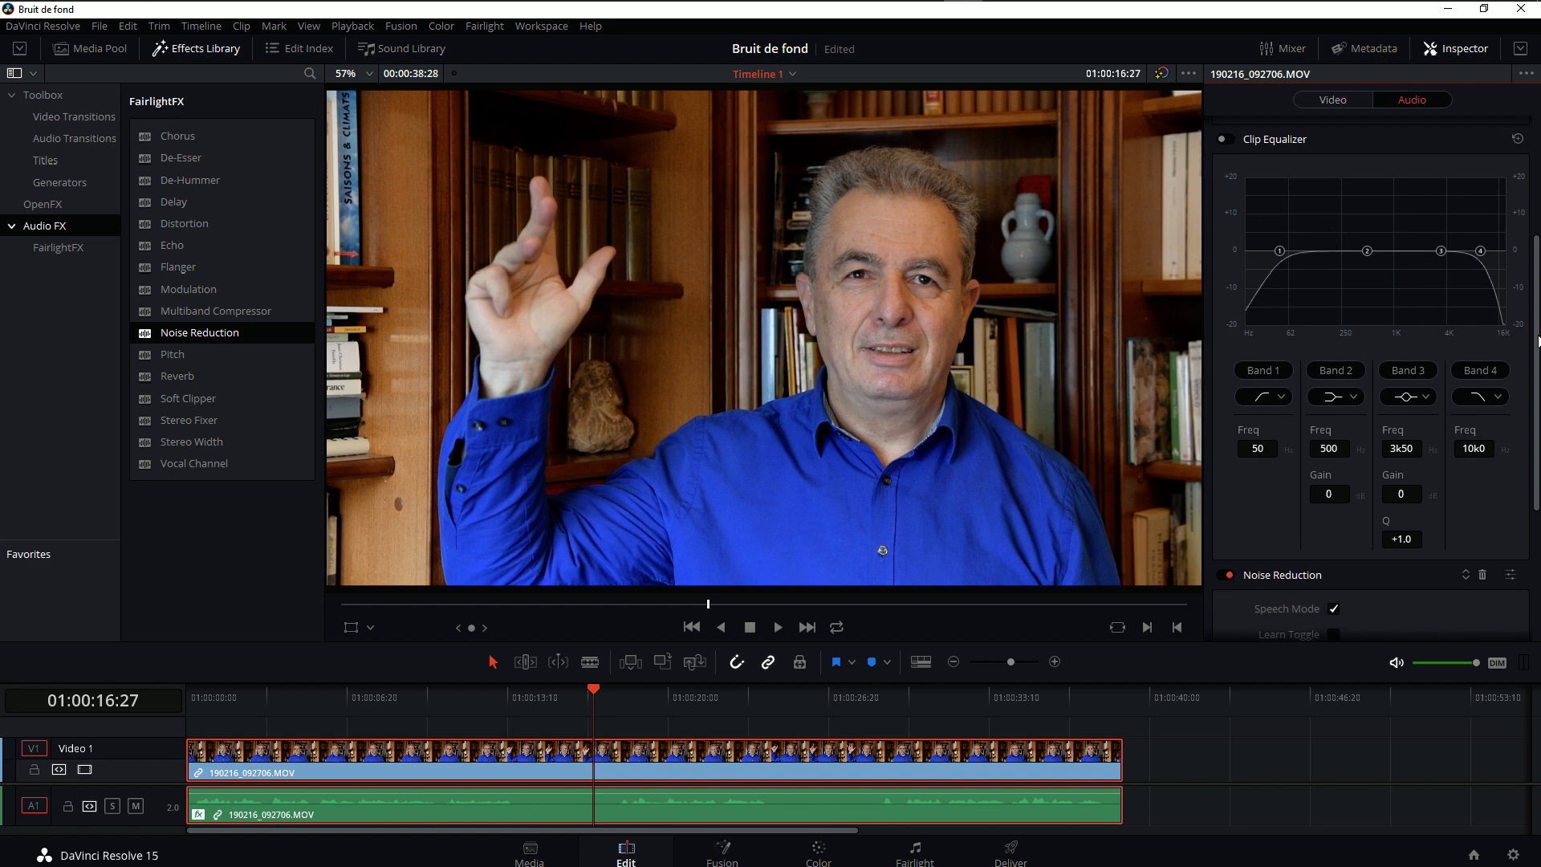
scroll(1532, 340, "down", 4)
scroll(1377, 381, "down", 2)
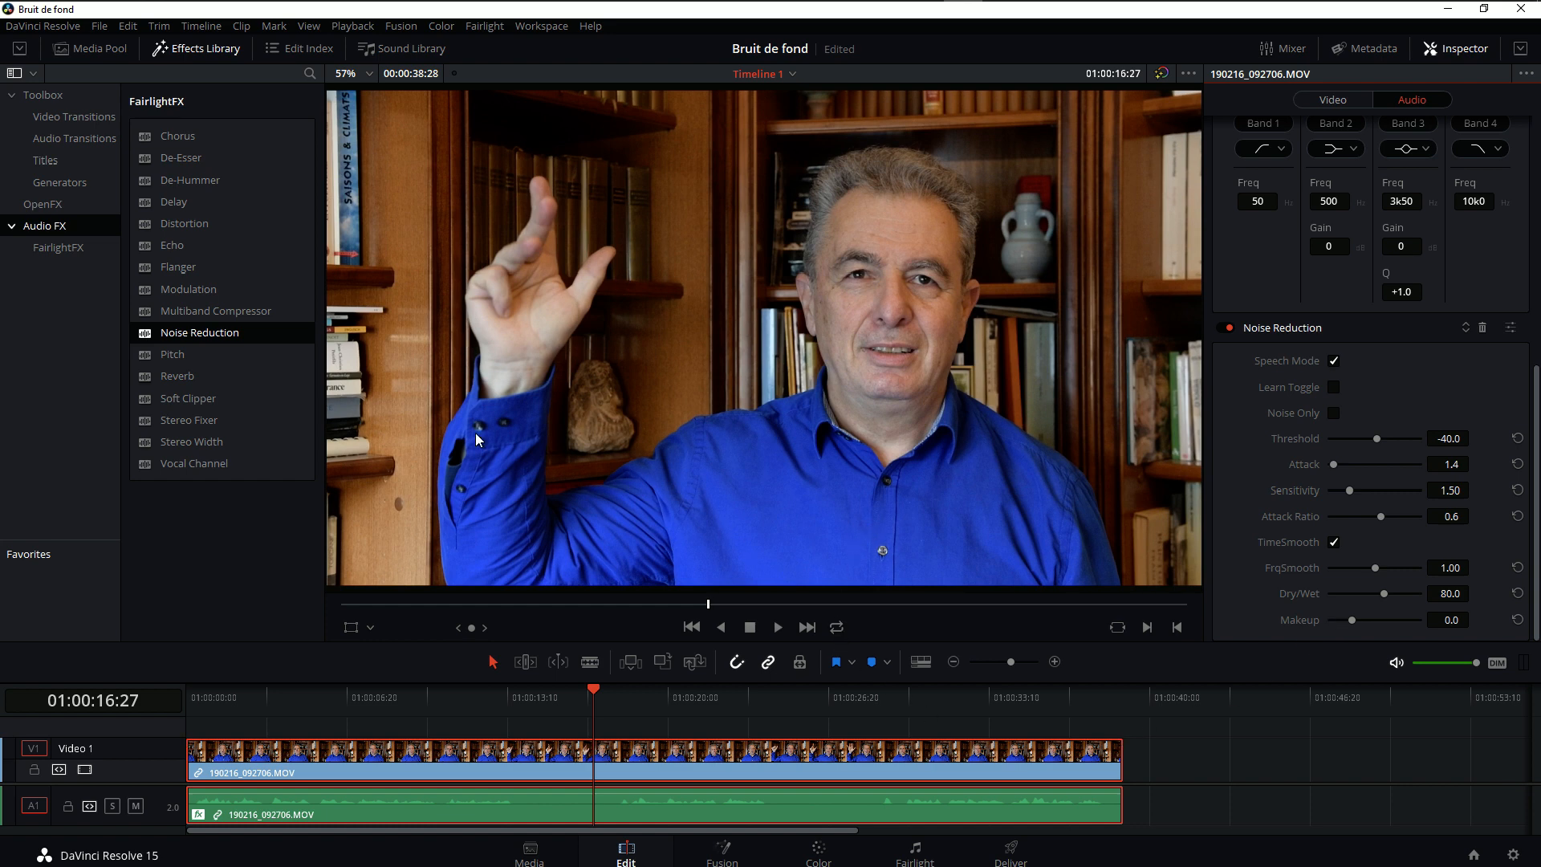
- Split the clip at about 01:00:18:15 and 01:00:29:04, and ripple delete the middle segment
left_click(589, 661)
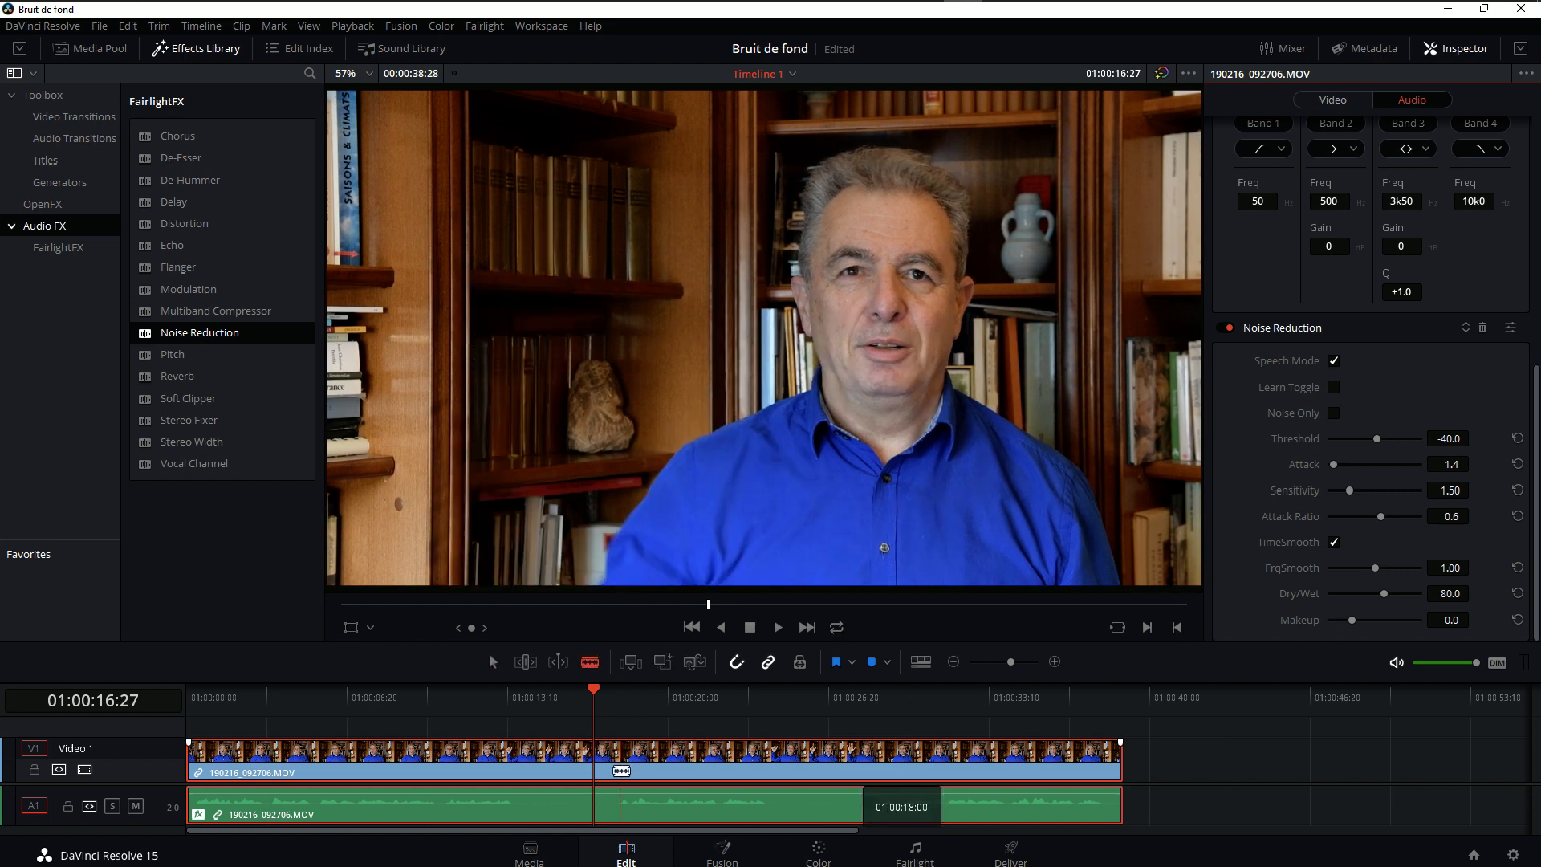
left_click(632, 756)
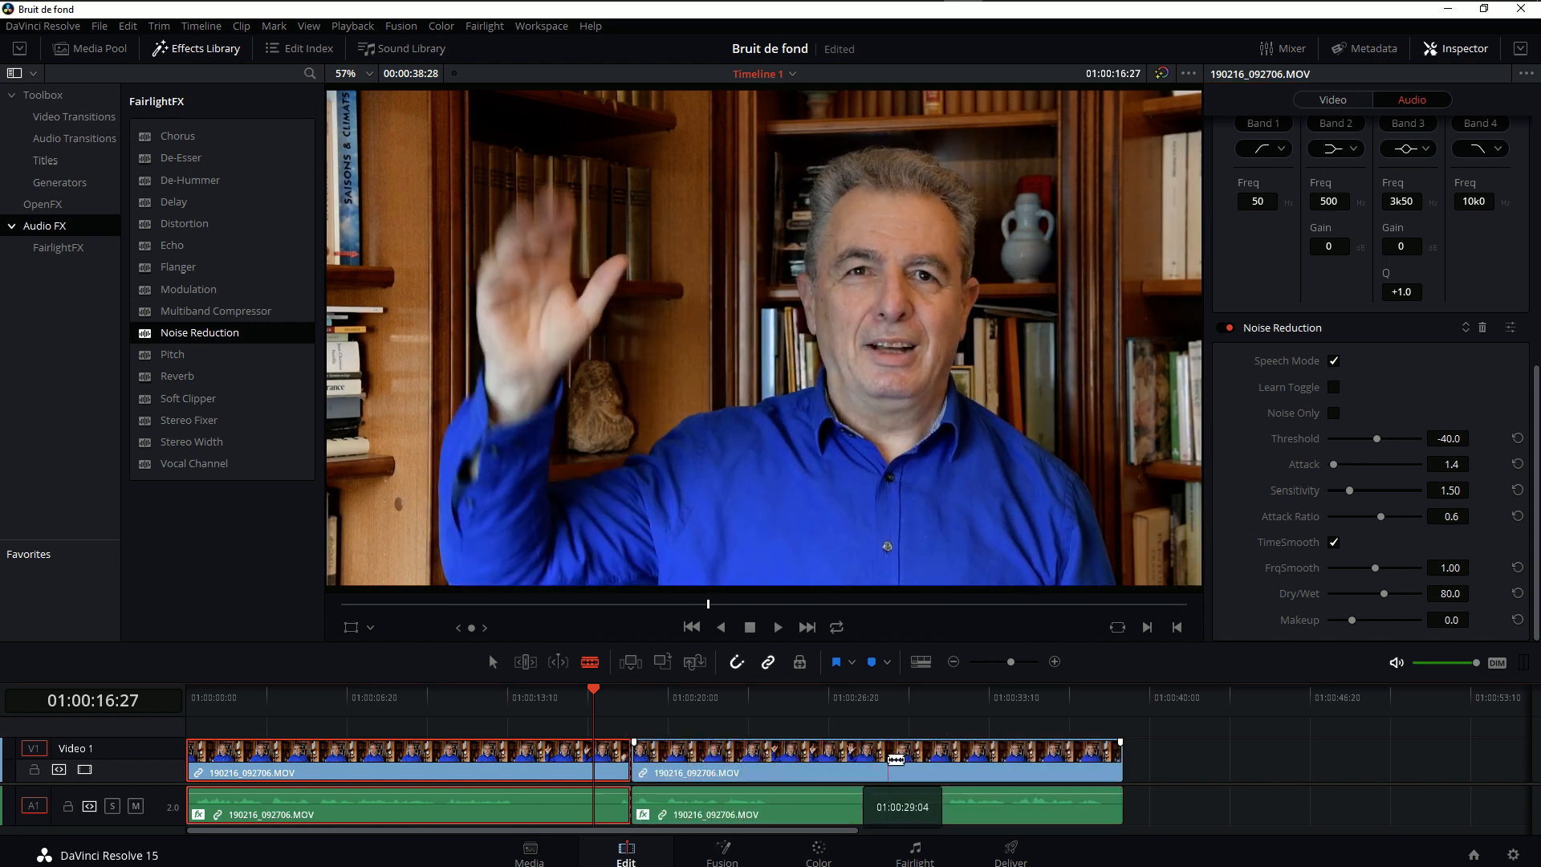
left_click(885, 757)
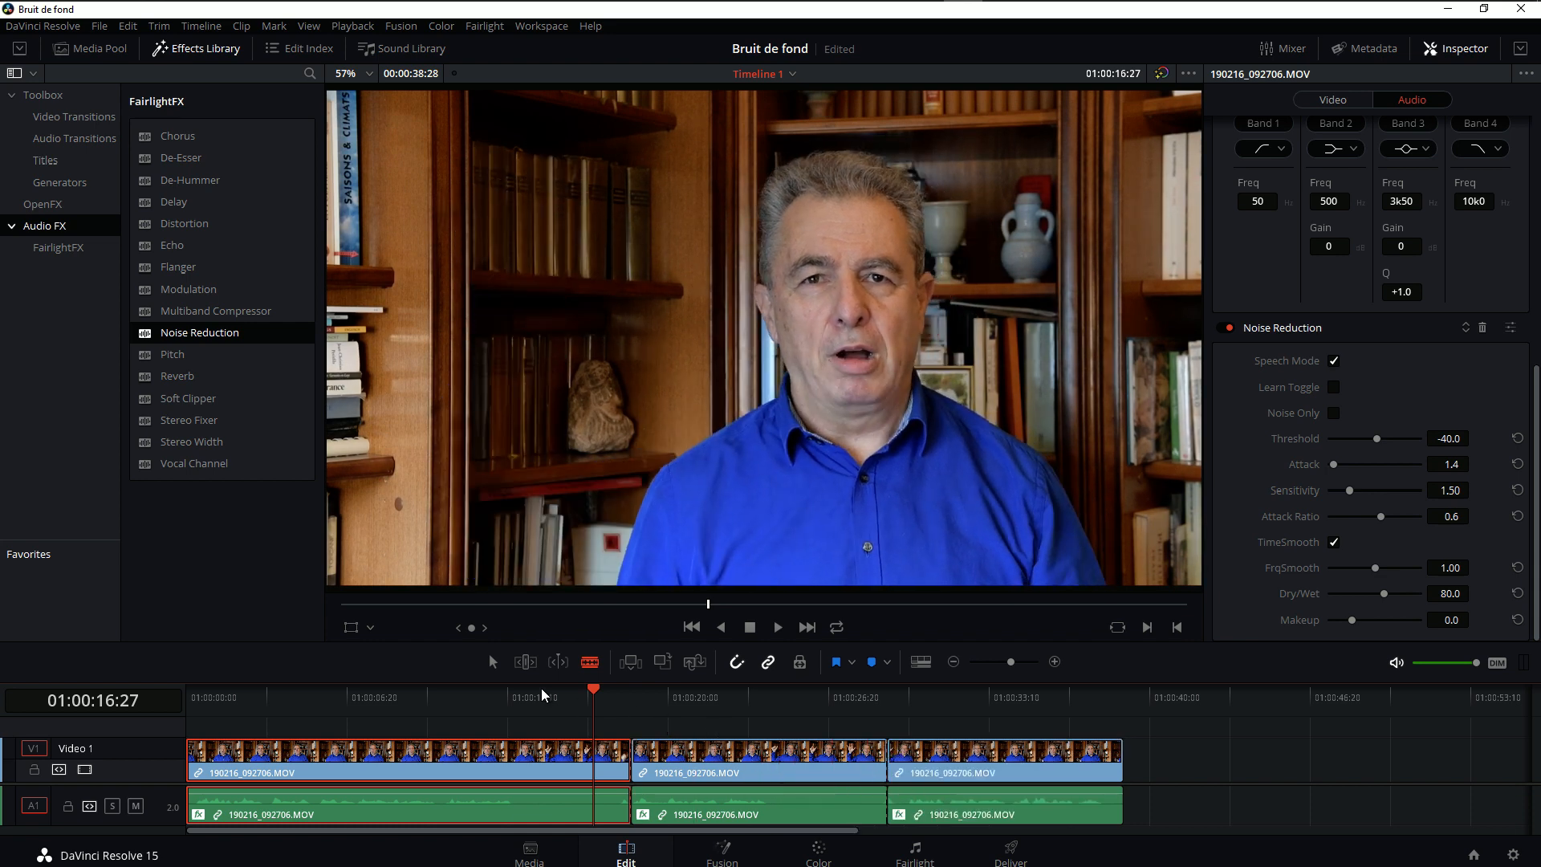
left_click(726, 757)
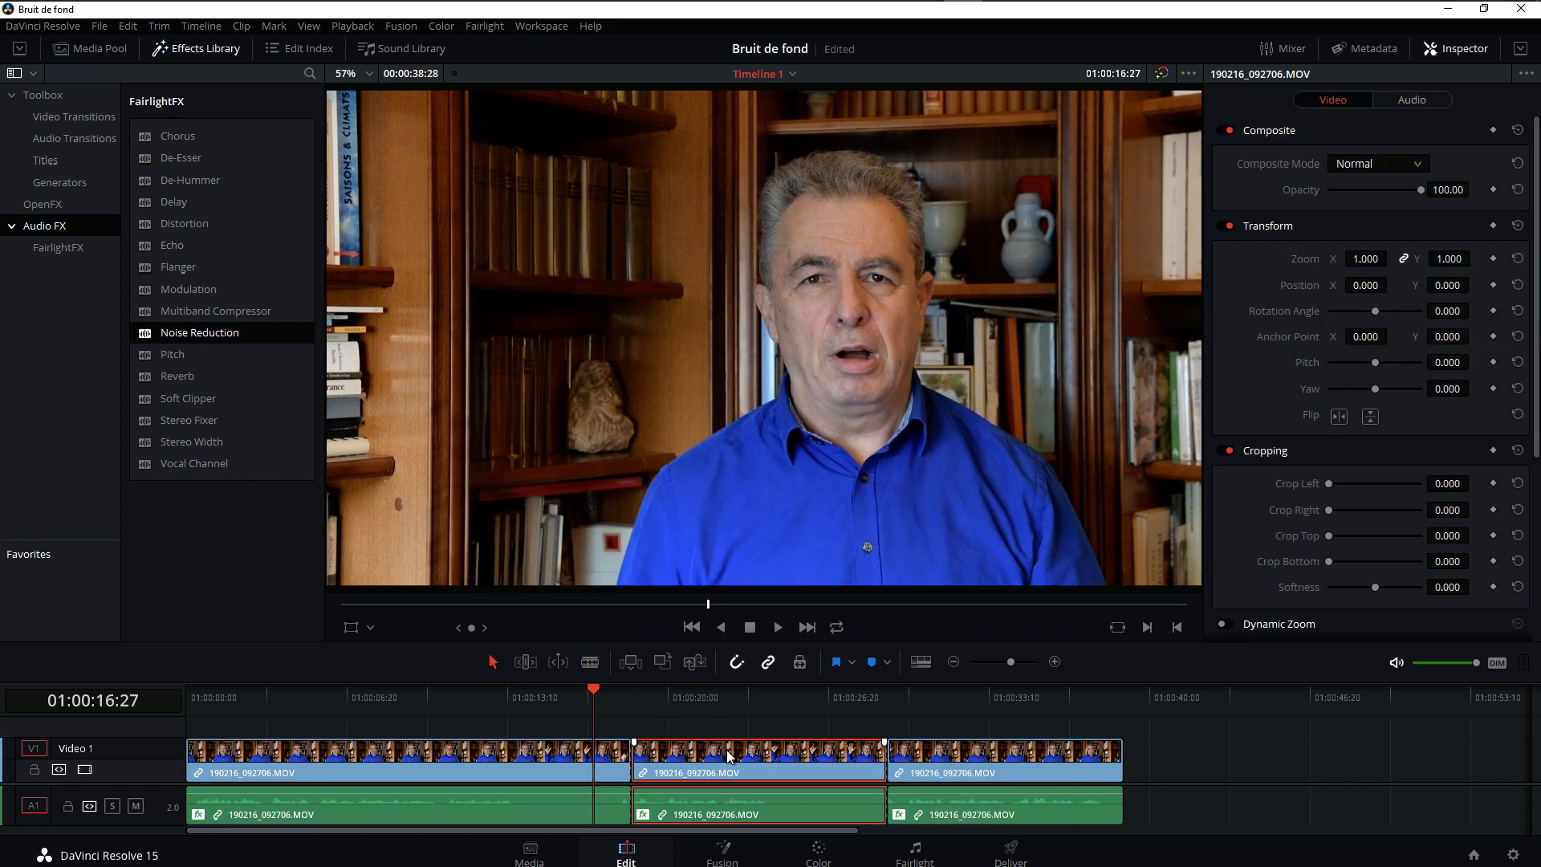
key("Delete")
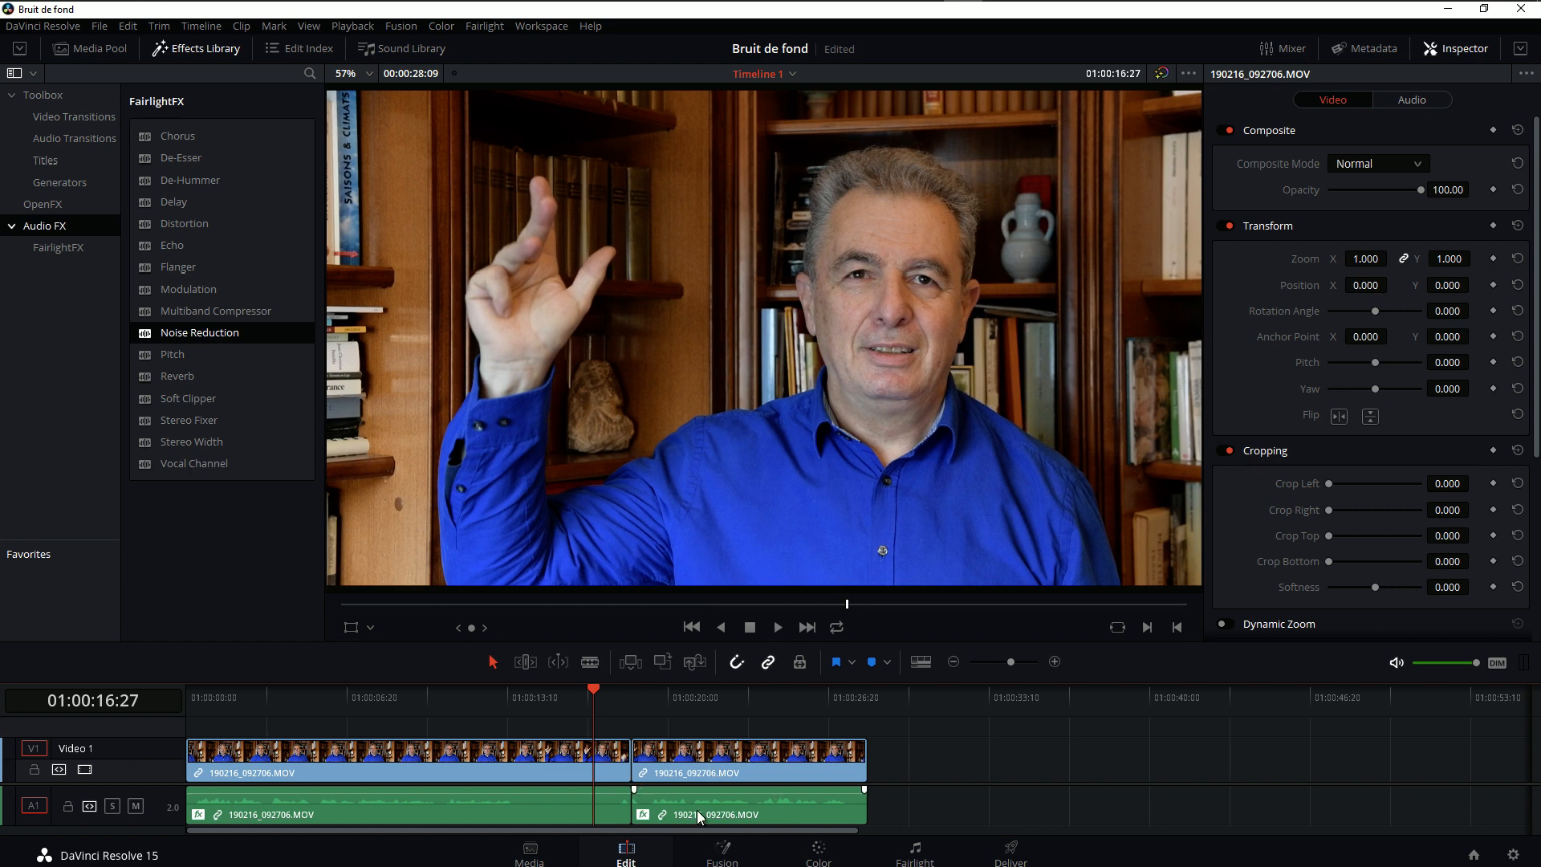
- Check the Noise Reduction settings on both remaining clips and normalize the audio levels of the second clip
left_click(537, 804)
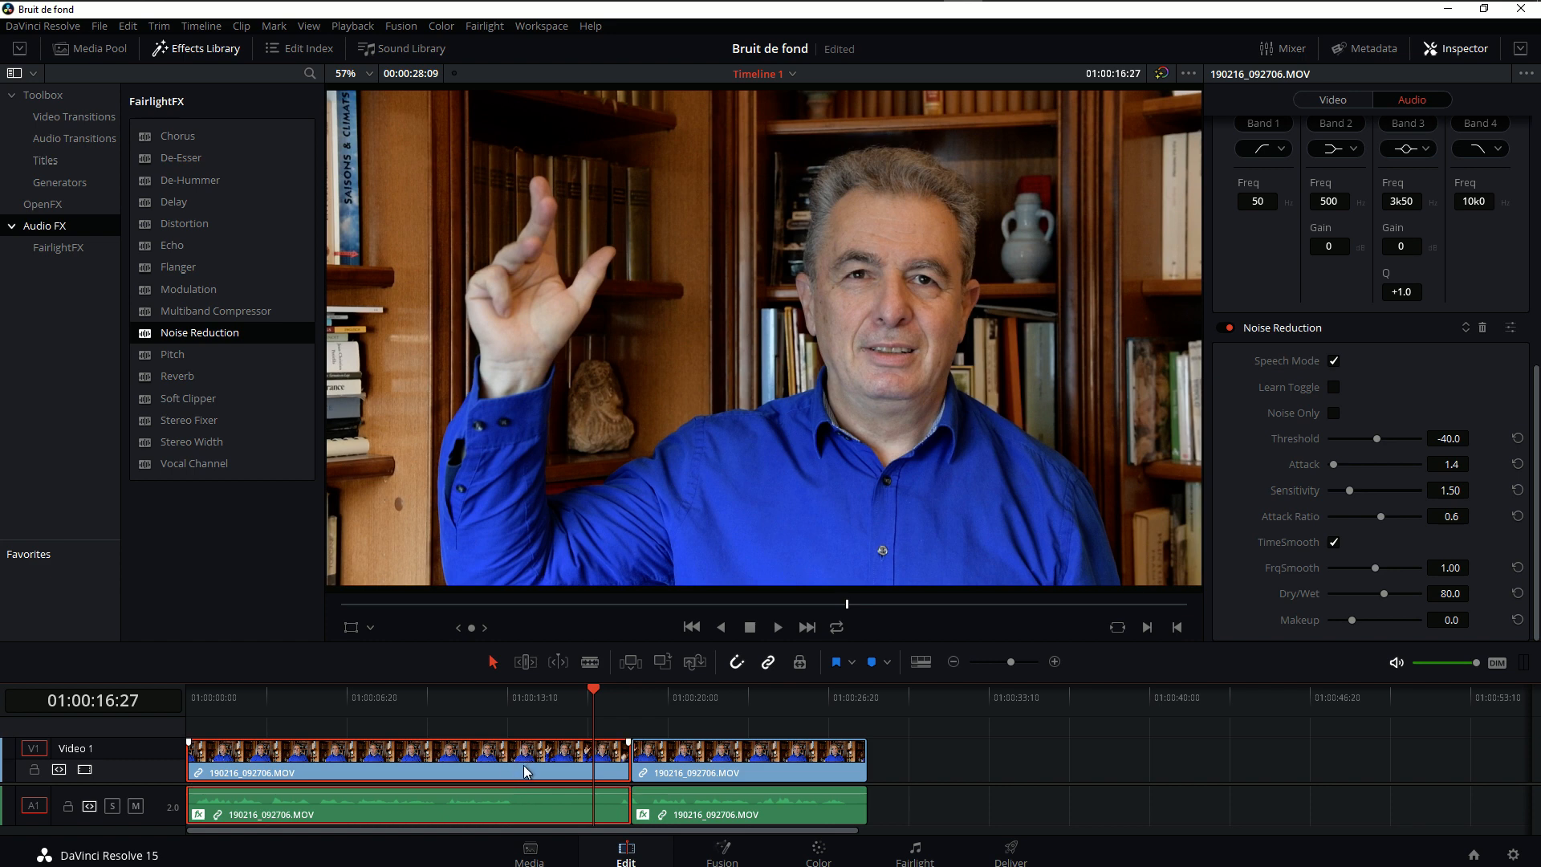
left_click(744, 814)
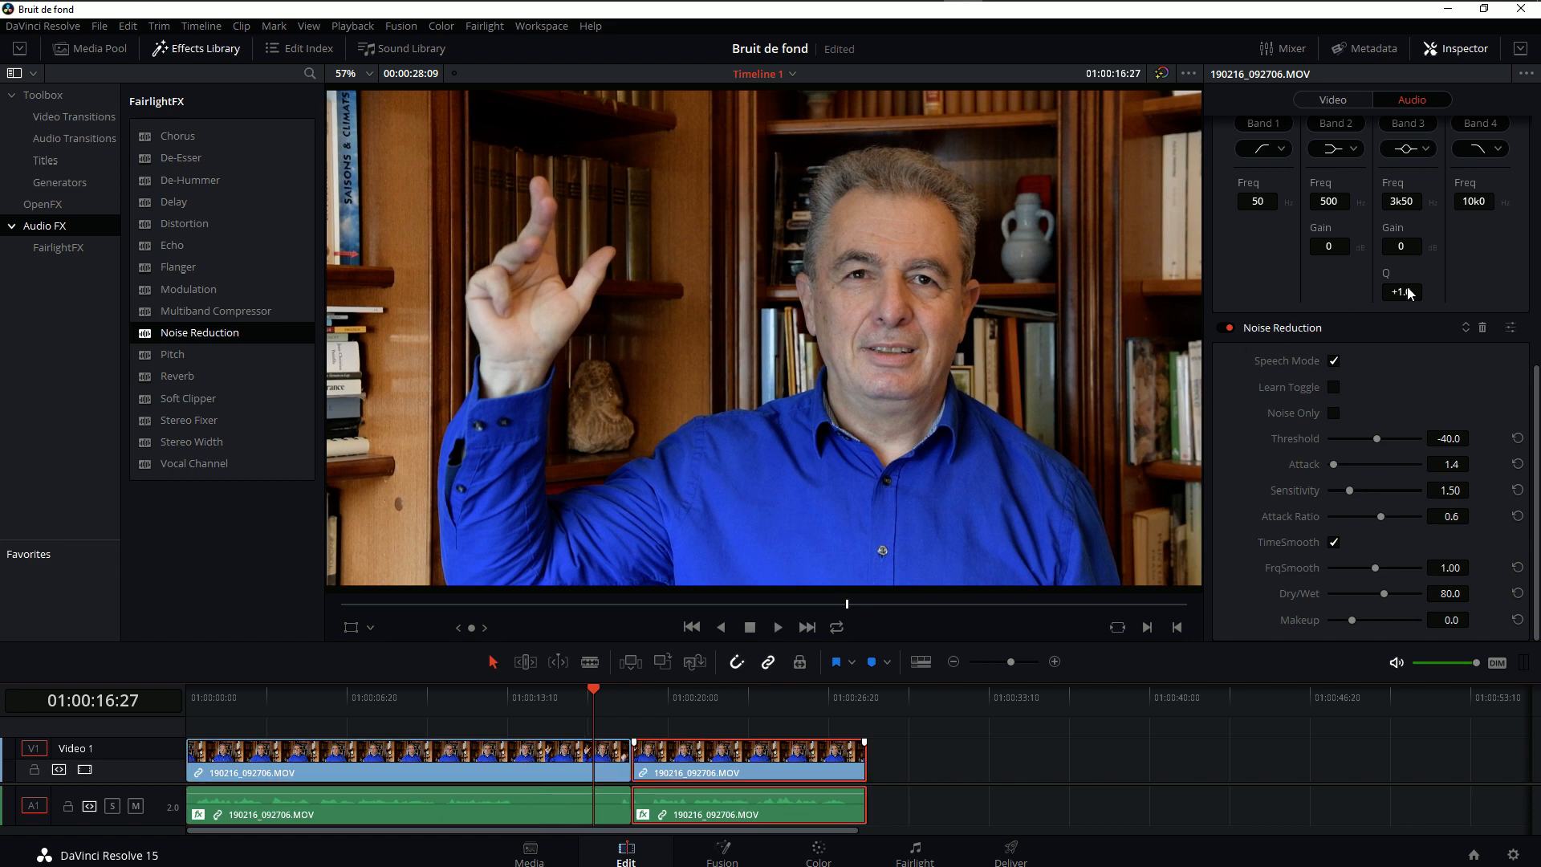
right_click(755, 804)
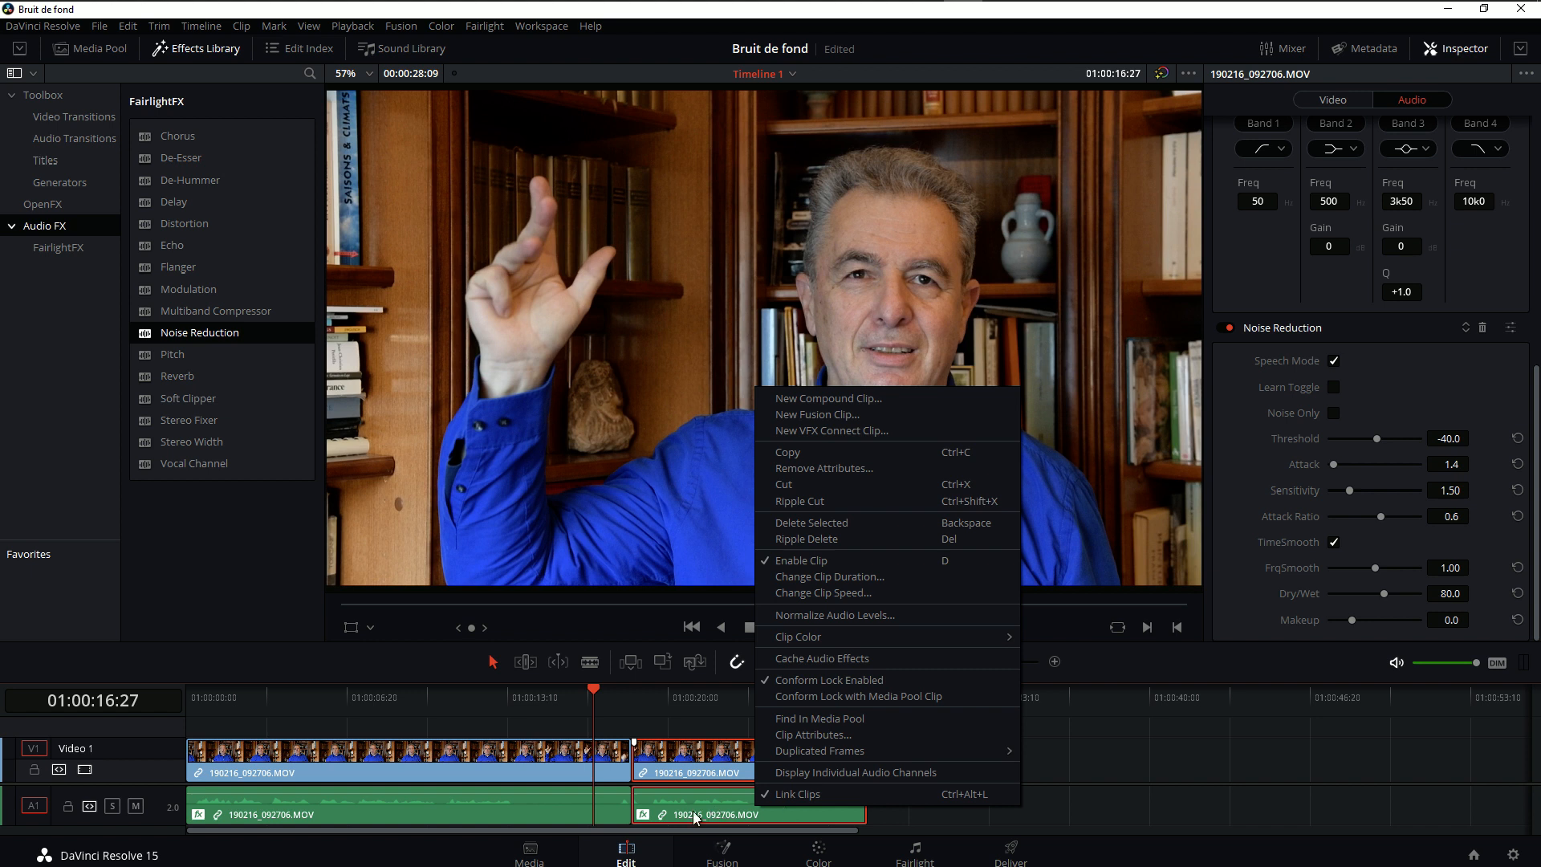
left_click(822, 615)
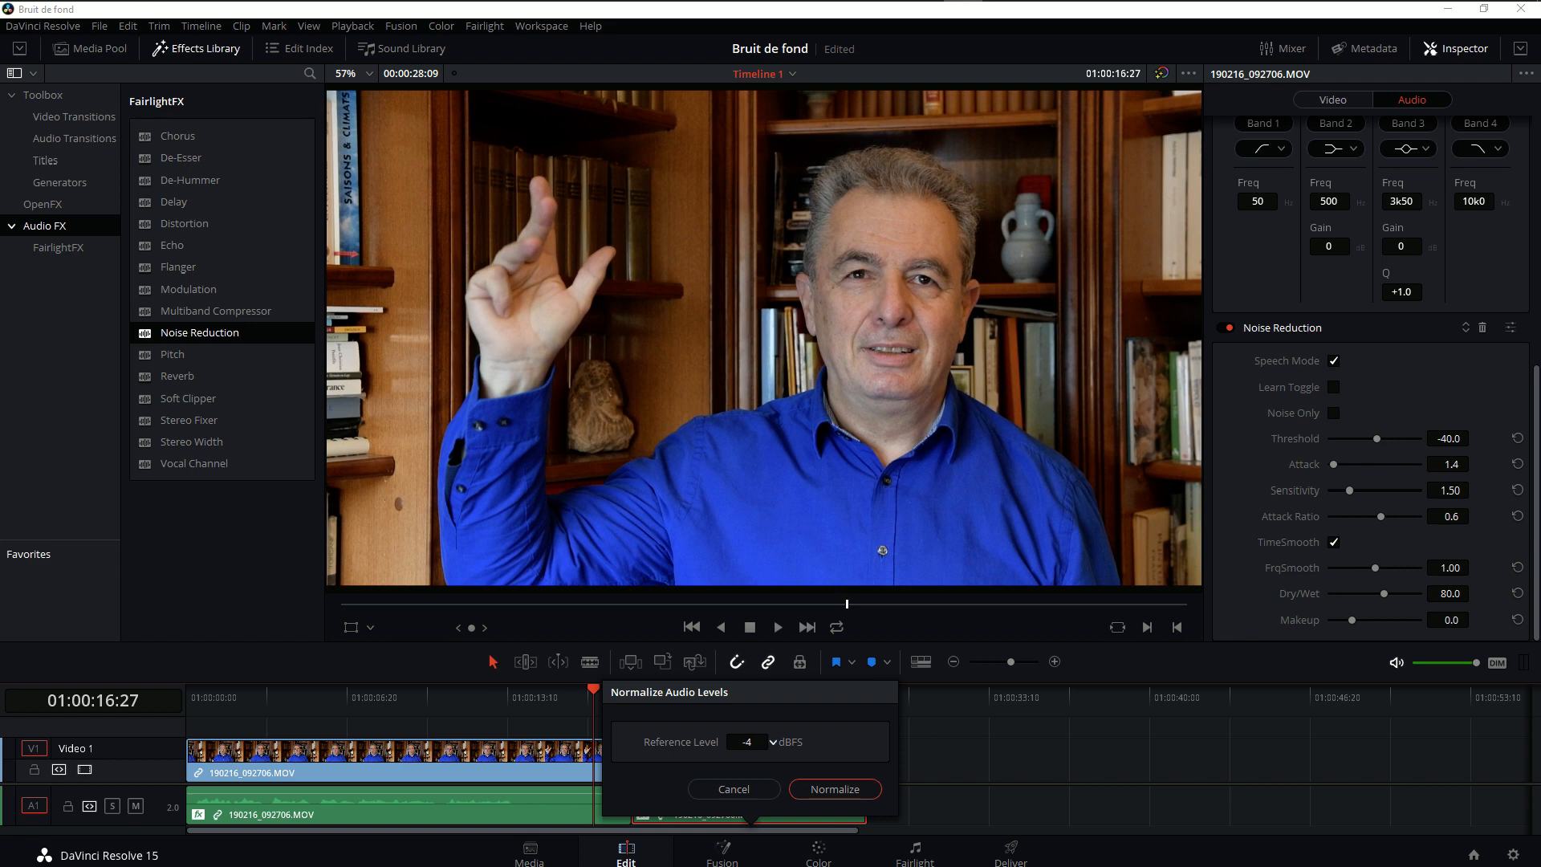
left_click_drag(751, 742, 751, 747)
left_click(827, 790)
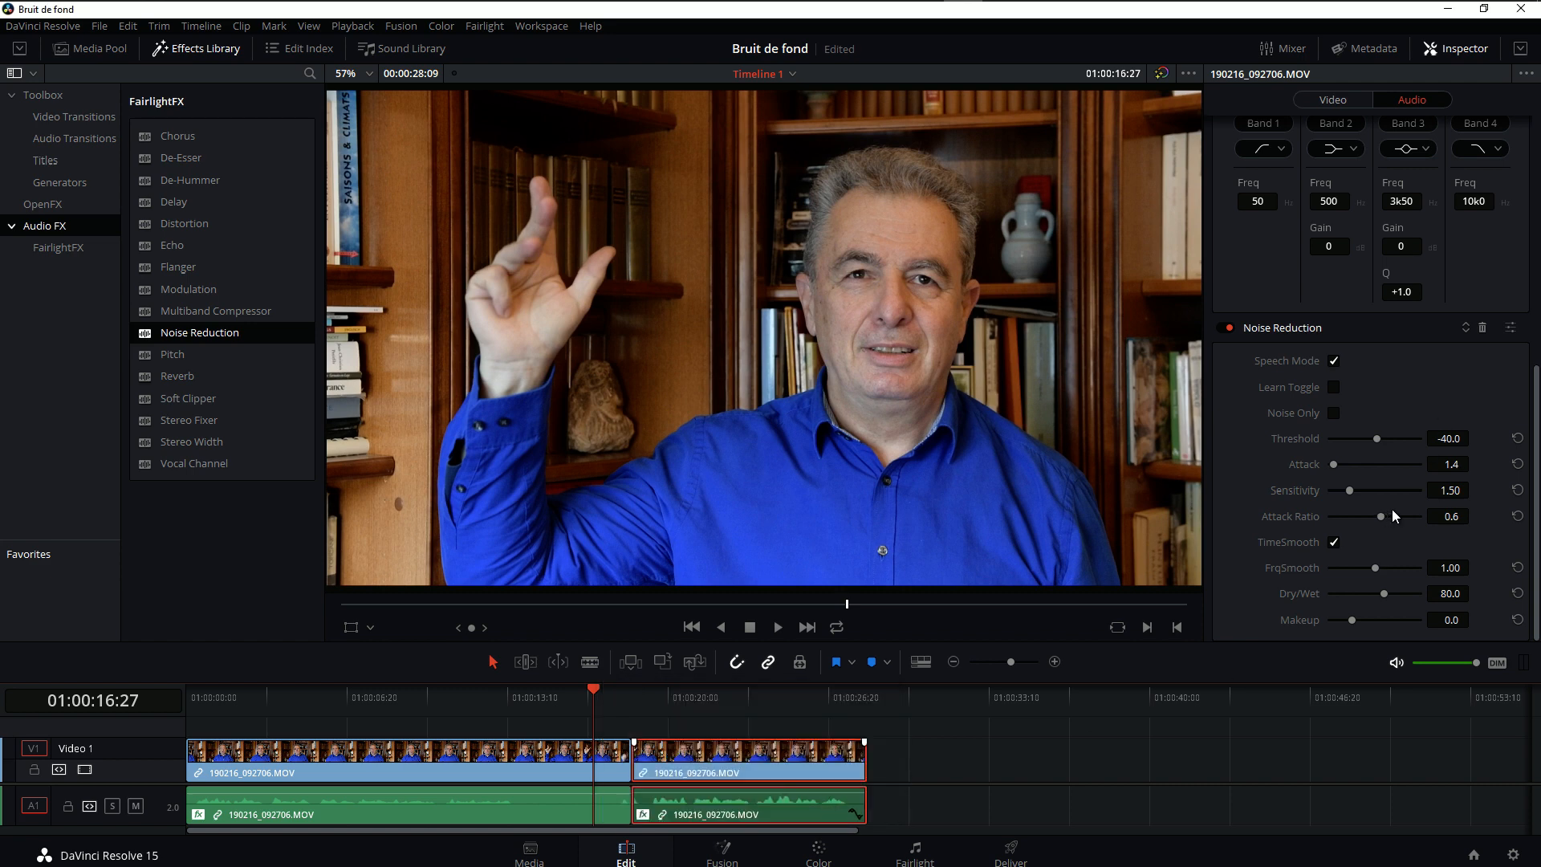
- Check the second clip's volume setting and place the playhead at that clip's start, 01:00:18:15
scroll(1393, 514, "up", 10)
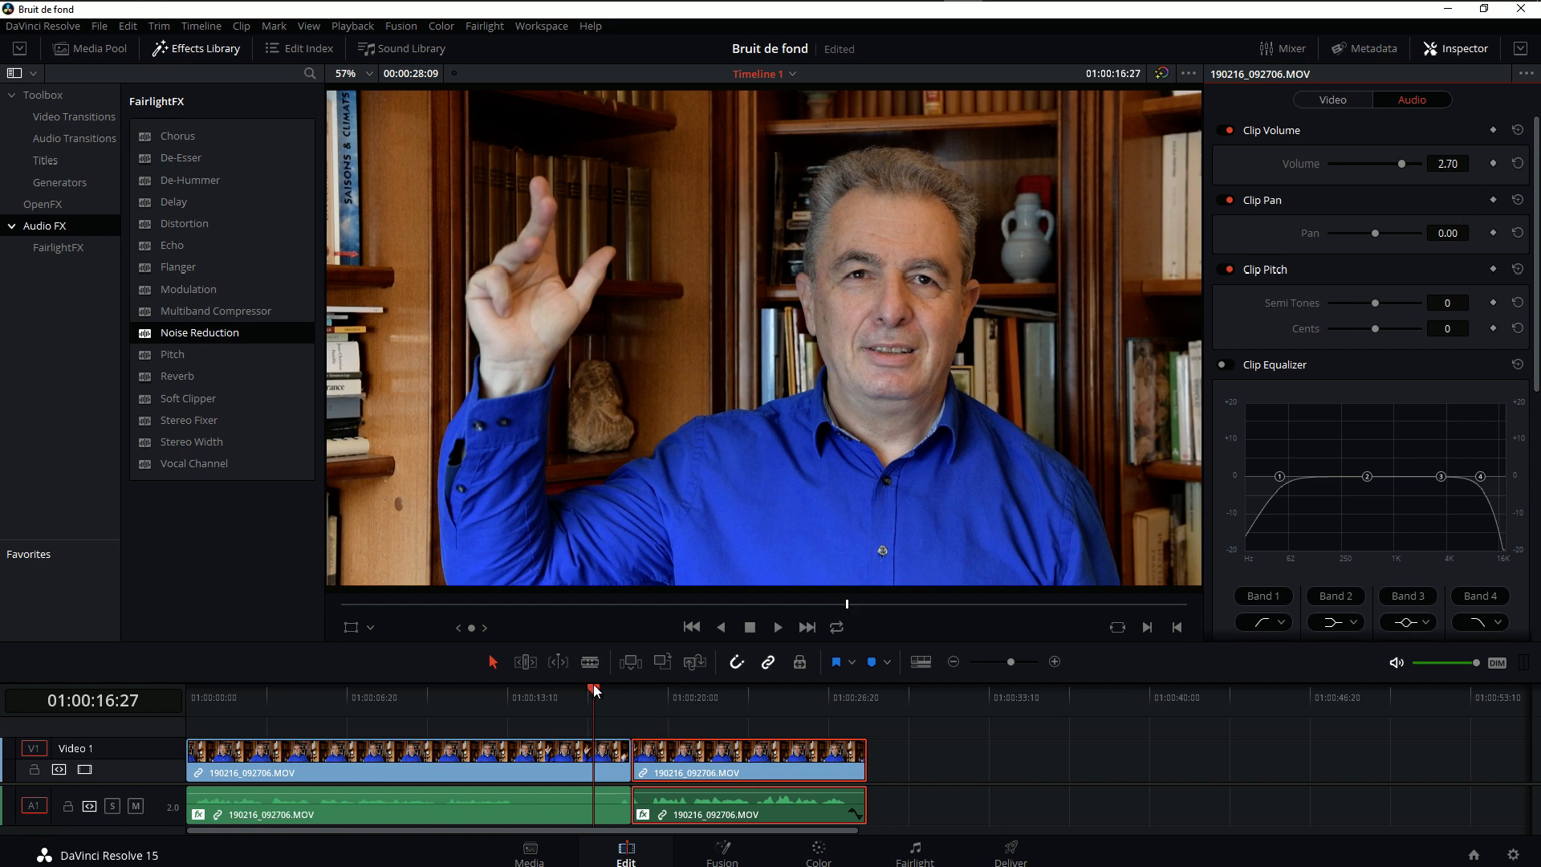
left_click_drag(594, 690, 649, 690)
key("Up")
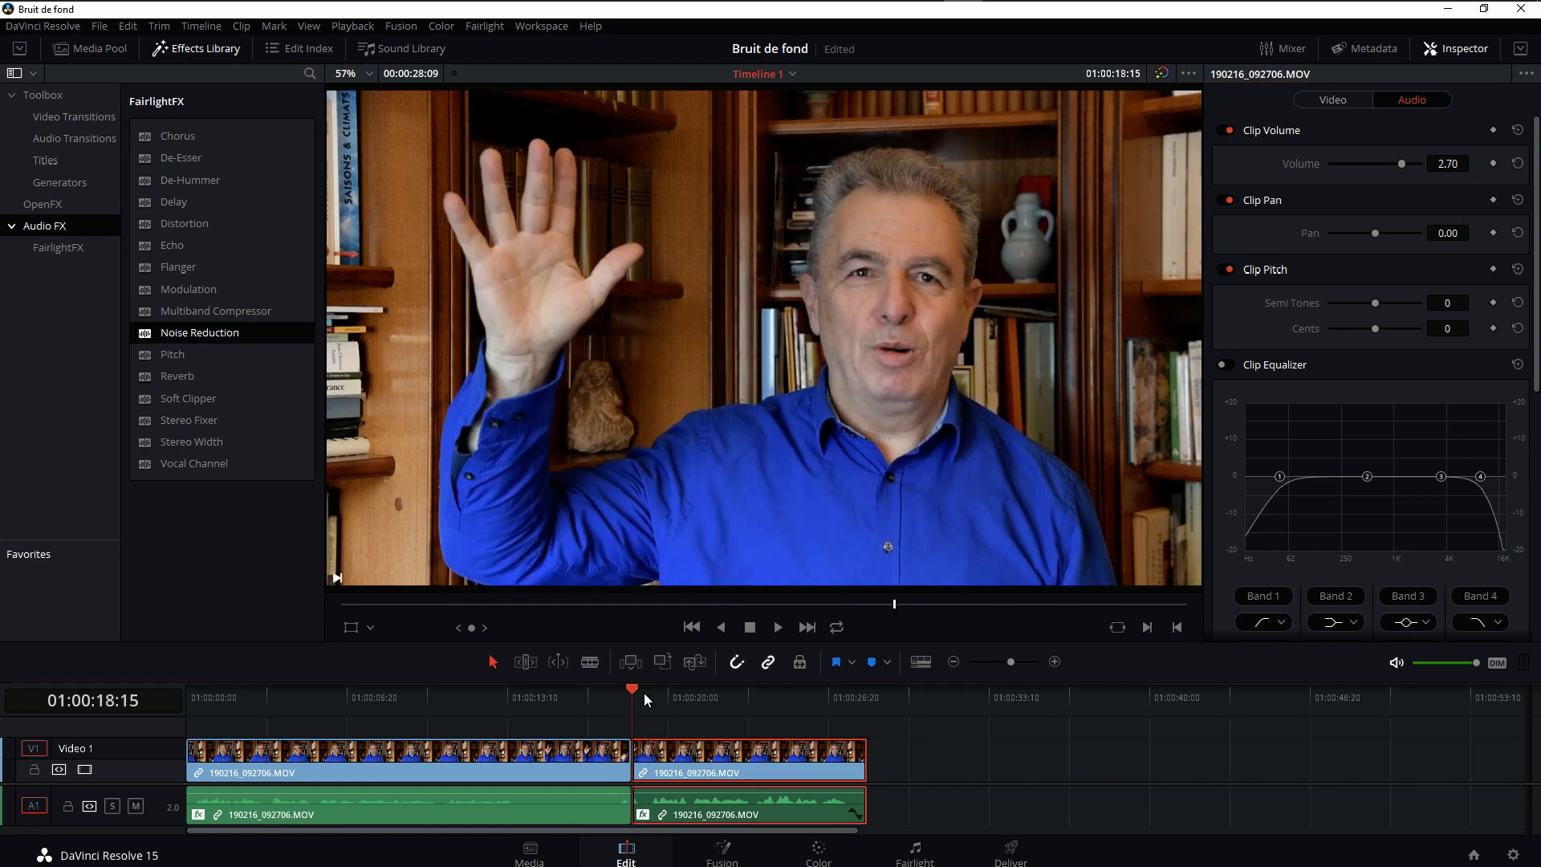